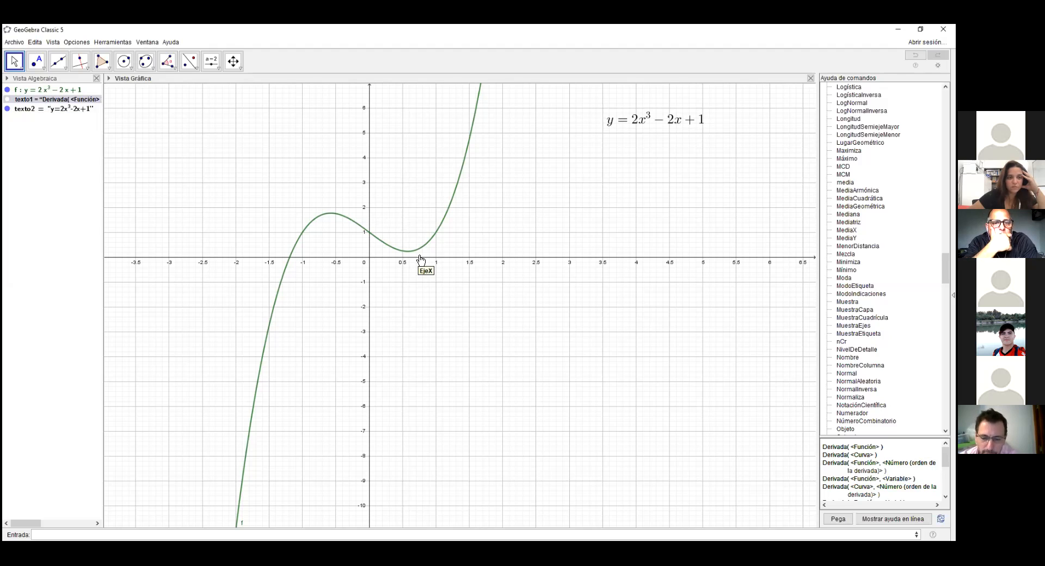
# Step: Create the extreme points of the cubic function with the command Extremo(f)
pyautogui.click(71, 534)
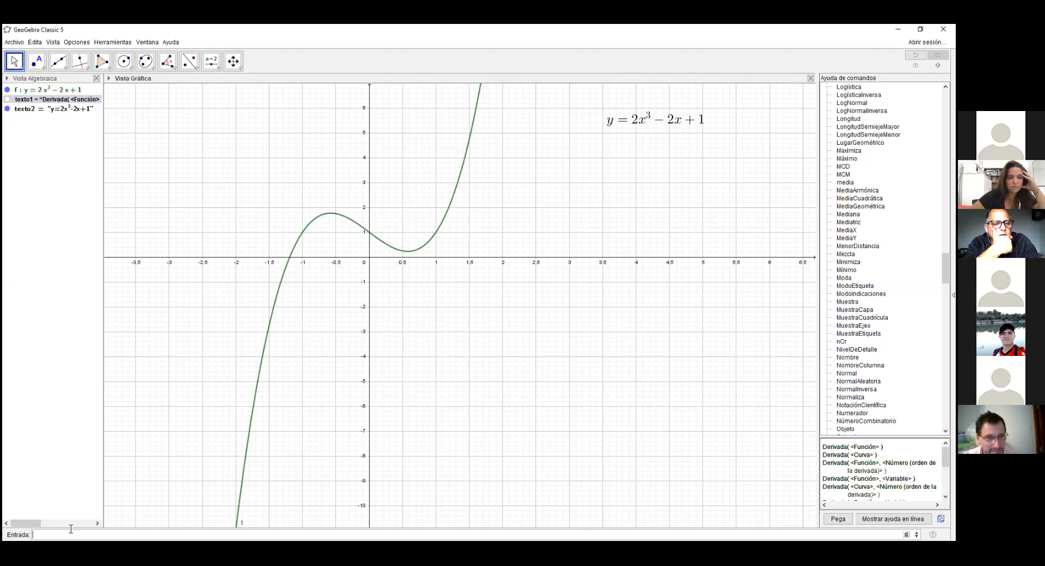
pyautogui.write('exctre')
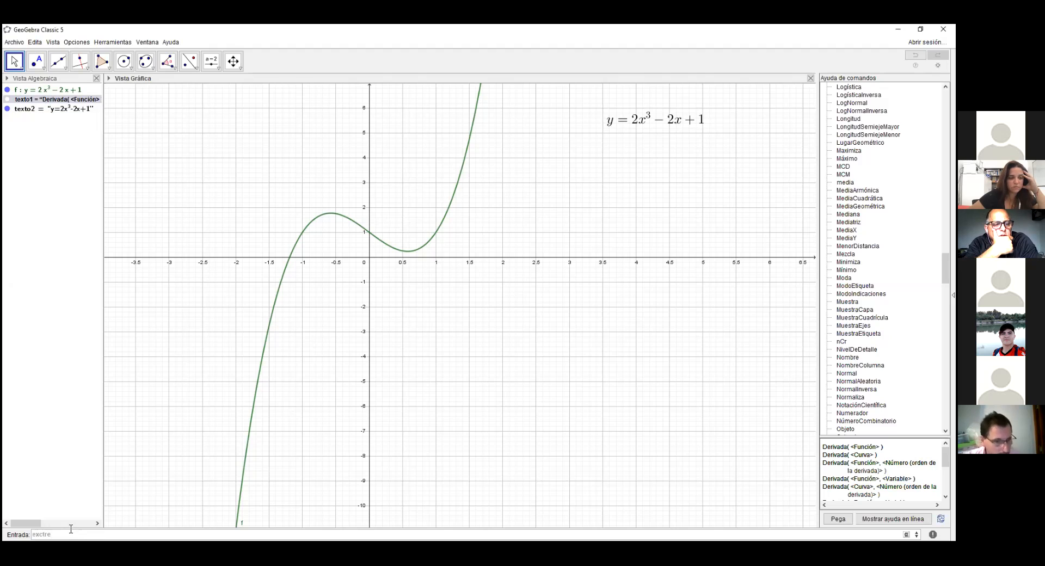
pyautogui.press('BackSpace')
pyautogui.press('BackSpace')
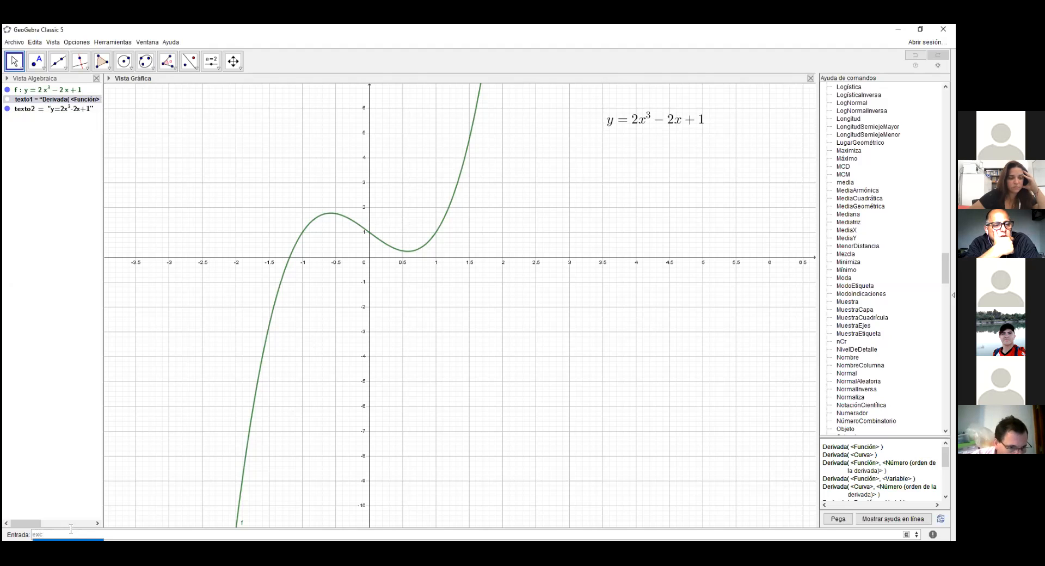
pyautogui.write('tre')
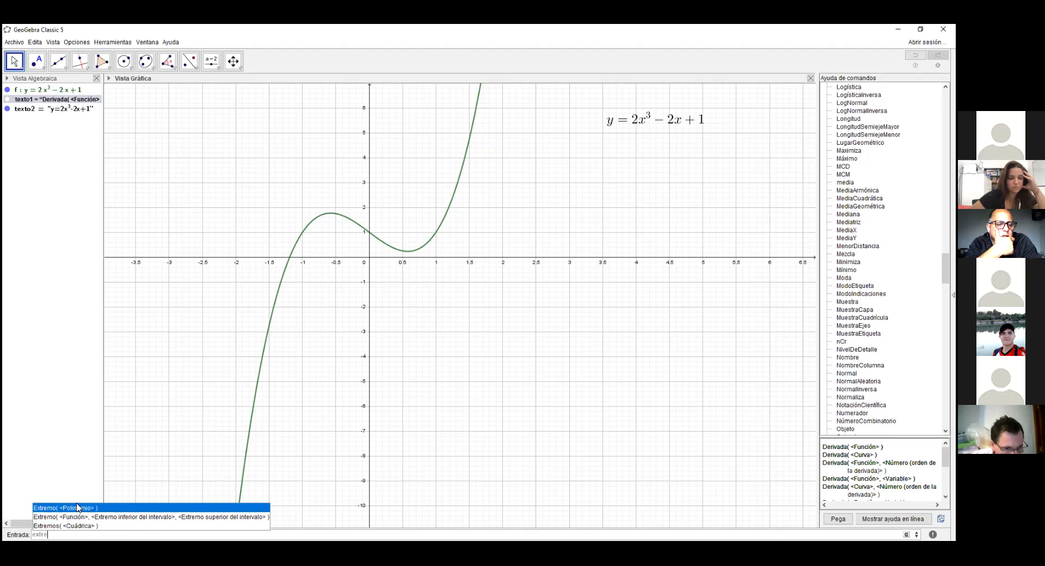
pyautogui.click(77, 510)
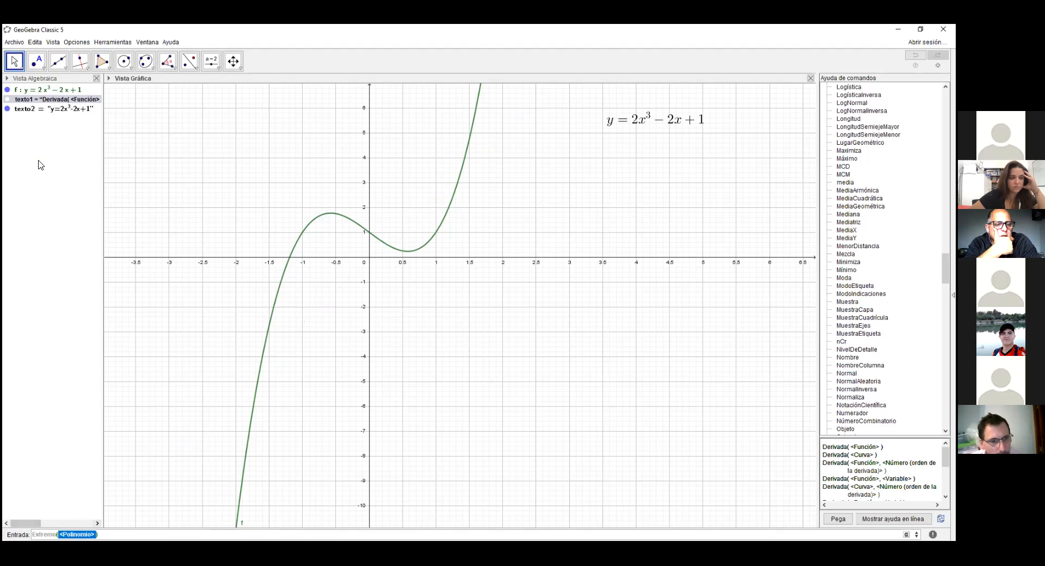
pyautogui.write('f')
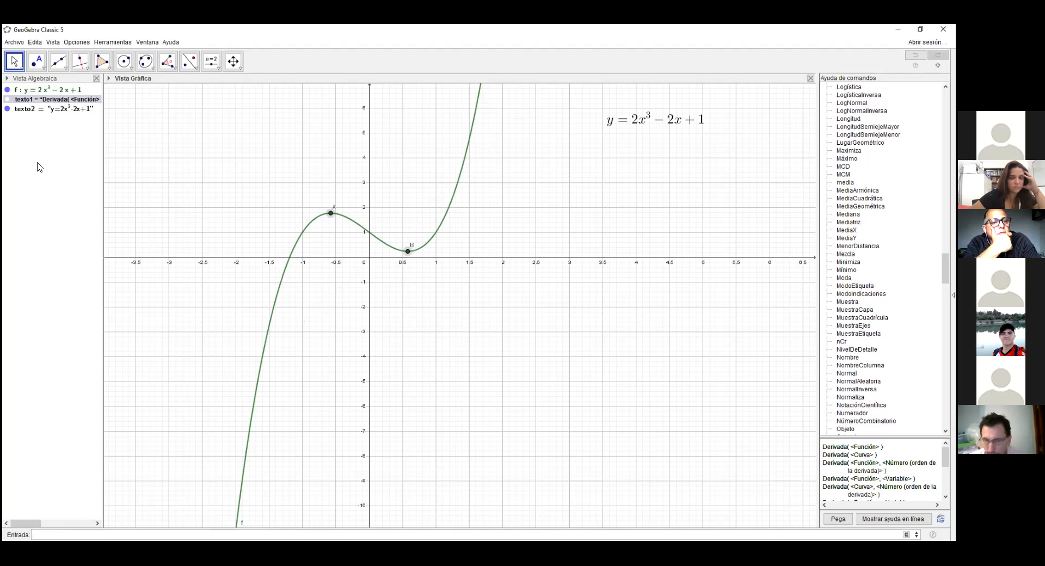
pyautogui.press('Return')
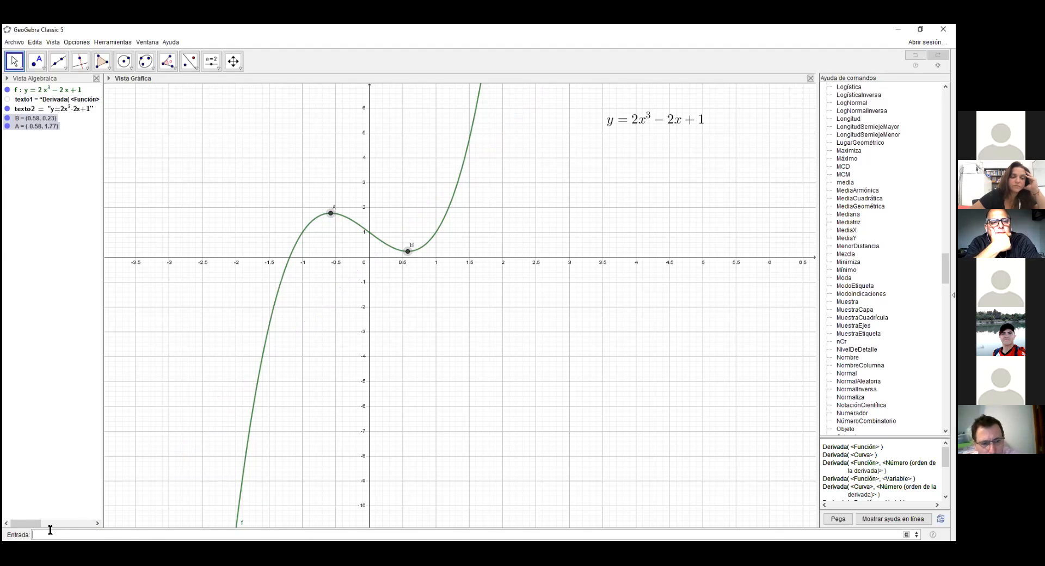
# Step: Create the inflection point of the cubic function with the command PuntoInflexión(f)
pyautogui.write('pu')
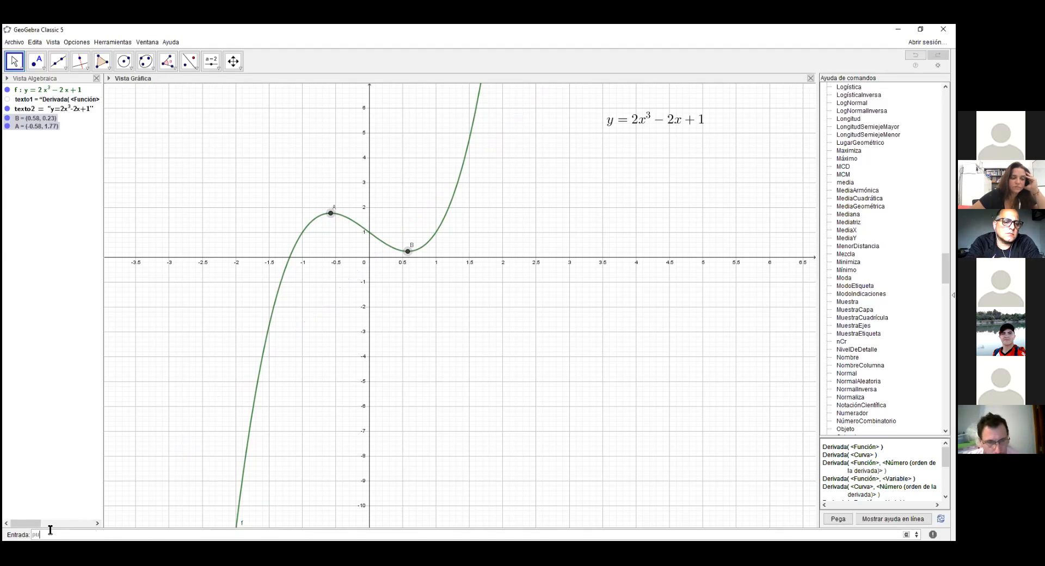
pyautogui.write('nto')
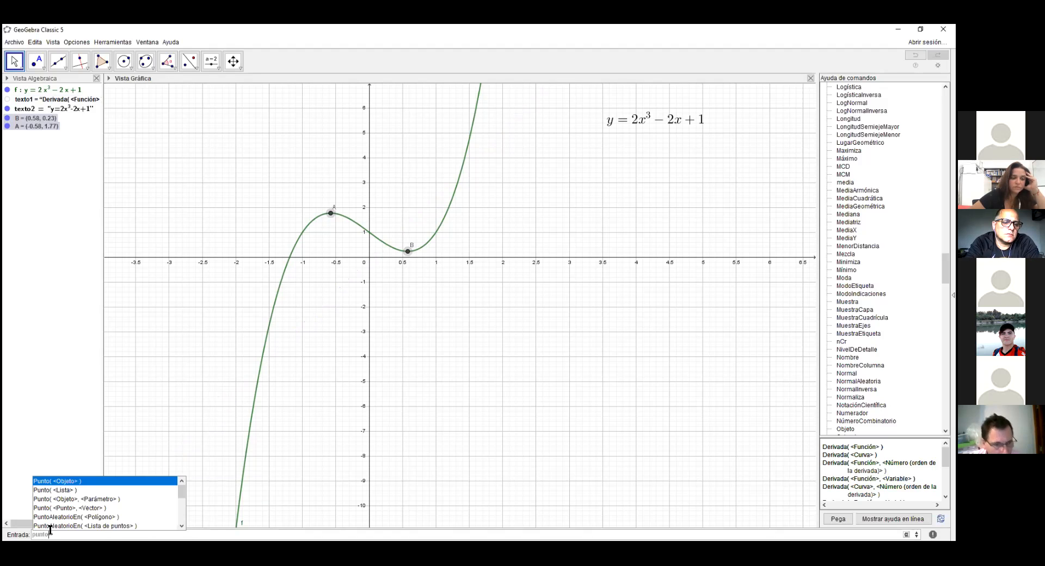
pyautogui.write('i')
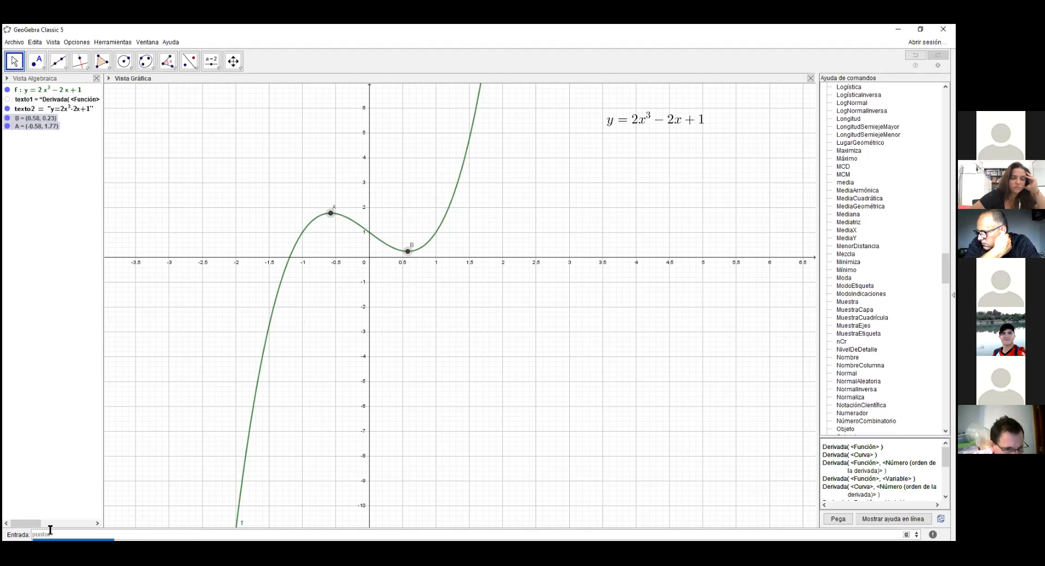
pyautogui.press('Return')
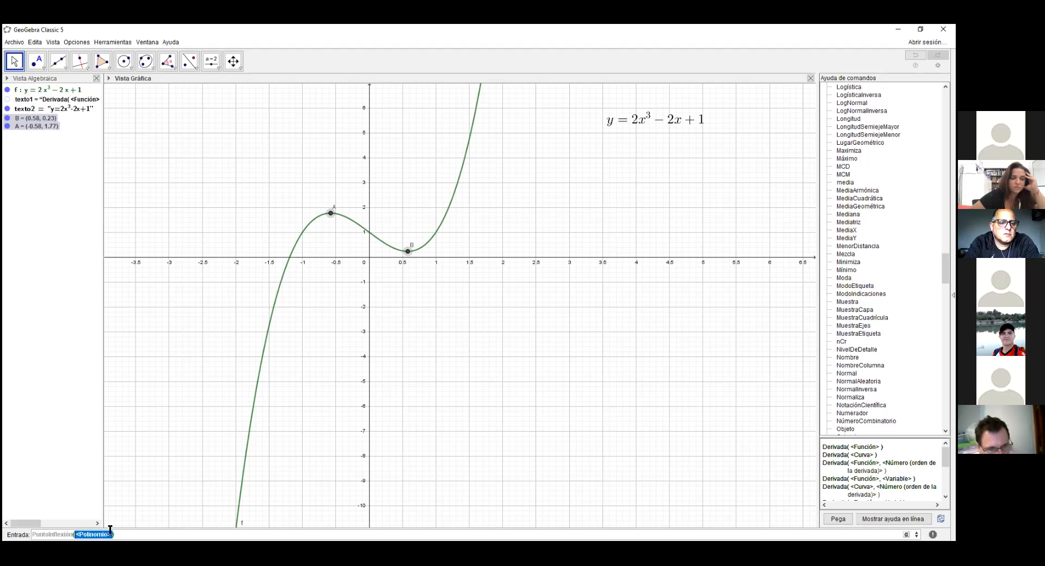
pyautogui.moveTo(111, 534); pyautogui.dragTo(78, 530)
pyautogui.write('f')
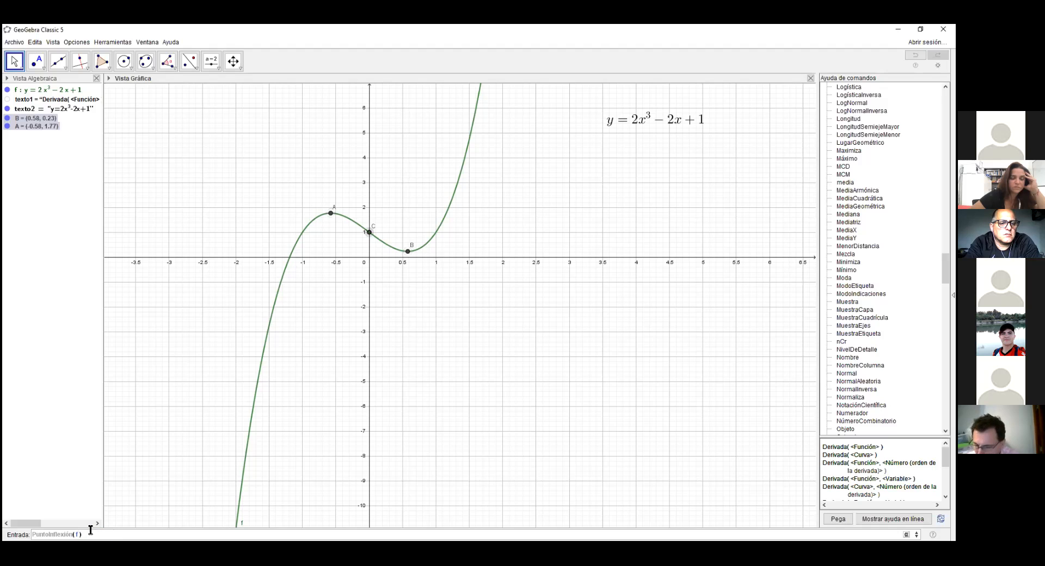
pyautogui.press('Return')
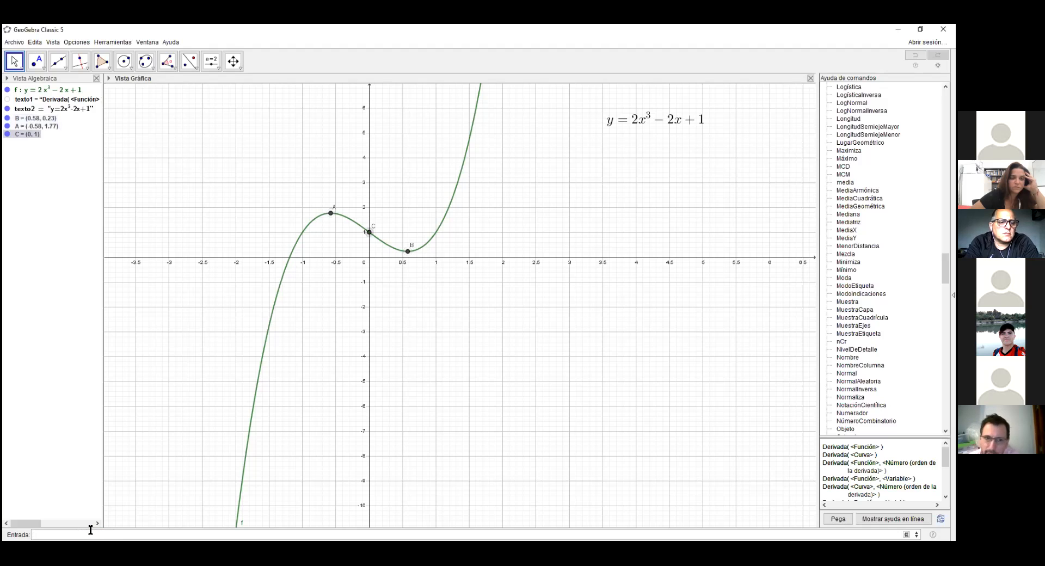
# Step: Change the colour of inflection point C to red (255, 0, 0)
pyautogui.rightClick(370, 234)
pyautogui.click(388, 331)
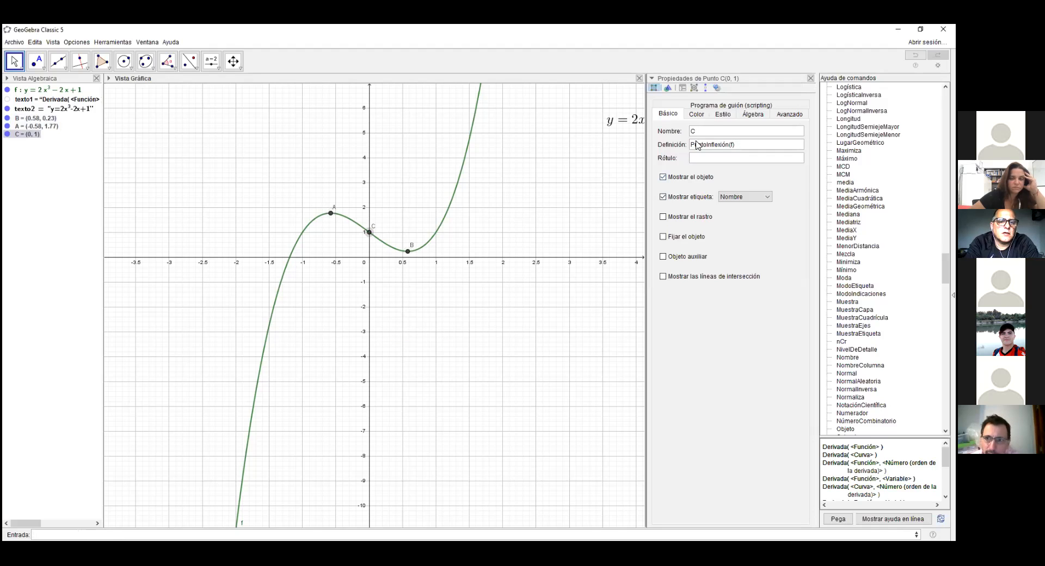
pyautogui.click(697, 113)
pyautogui.click(674, 132)
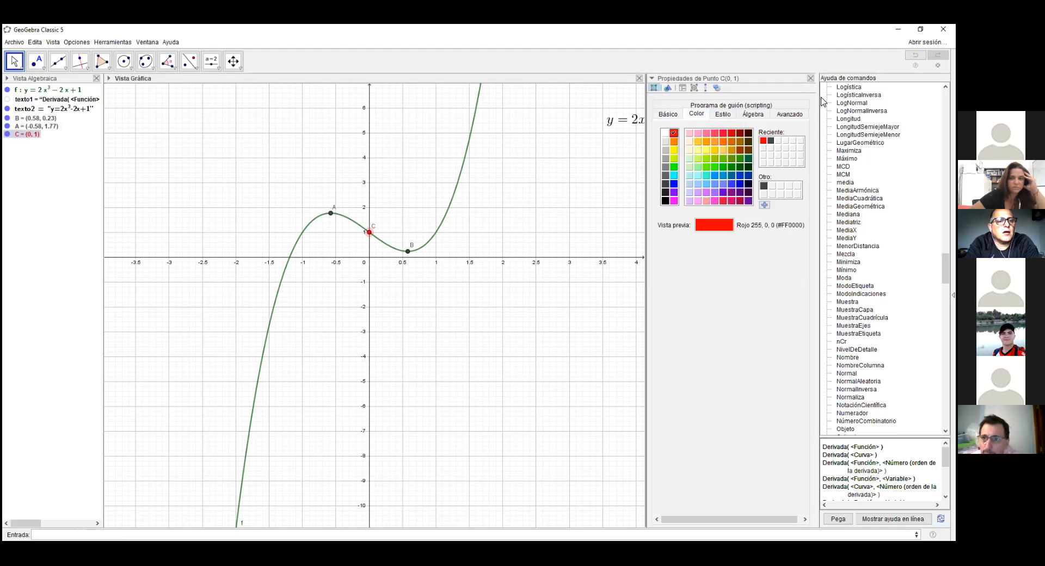
pyautogui.click(811, 79)
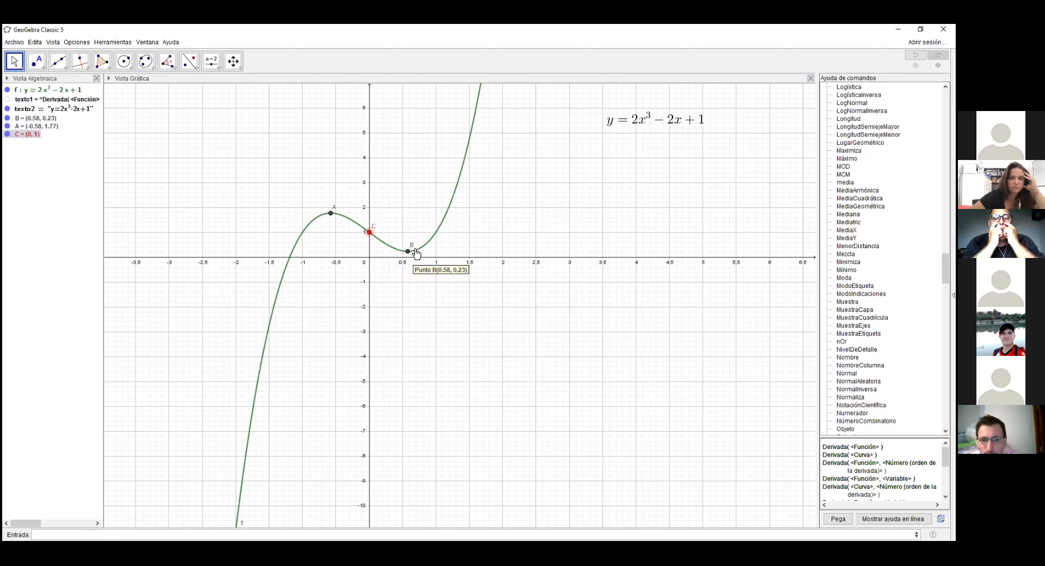
# Step: Show the hidden text texto1 in the graphics view and check its basic properties
pyautogui.click(8, 100)
pyautogui.rightClick(668, 179)
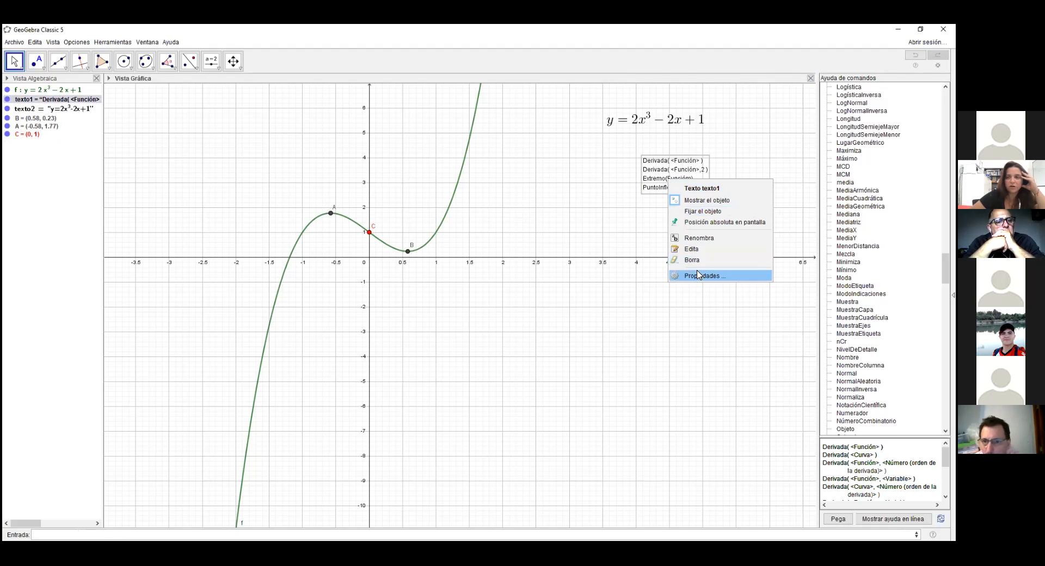
pyautogui.click(698, 275)
pyautogui.click(669, 115)
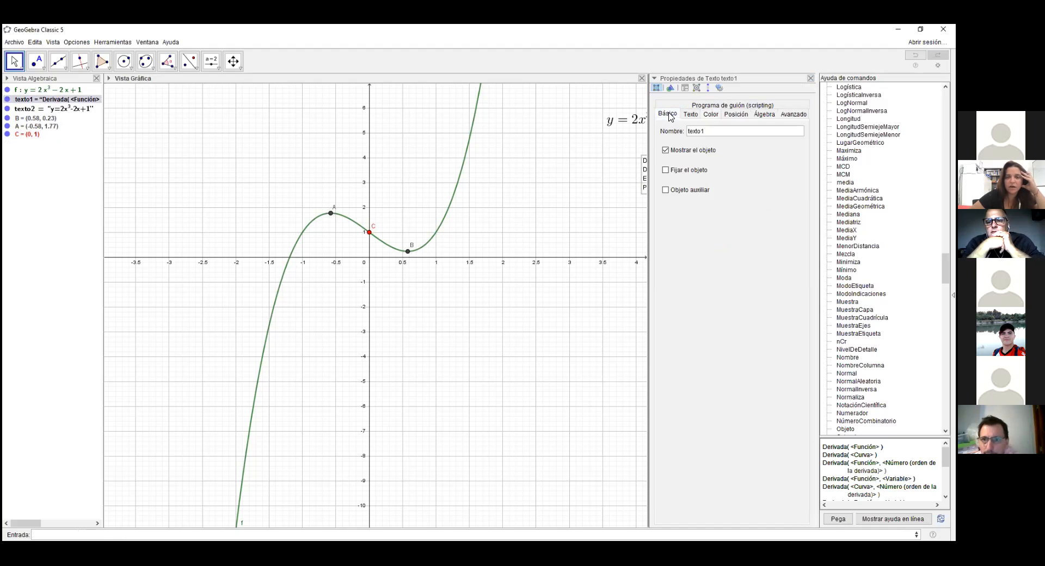
pyautogui.click(810, 79)
# Step: Set the font size of texto1 to Grande and move the text below the x-axis, beside the curve
pyautogui.rightClick(674, 177)
pyautogui.click(703, 275)
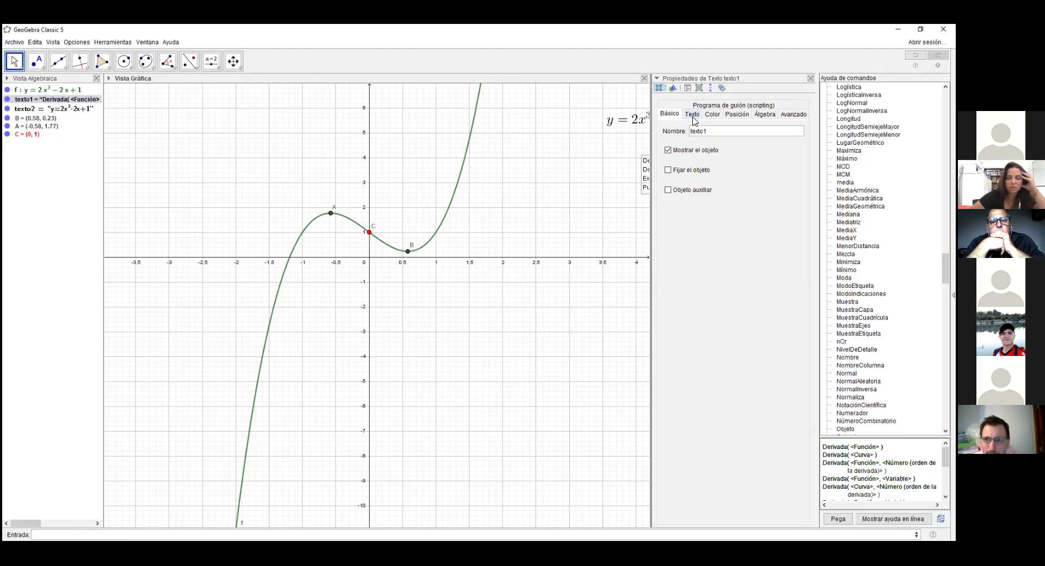
pyautogui.click(693, 115)
pyautogui.click(759, 129)
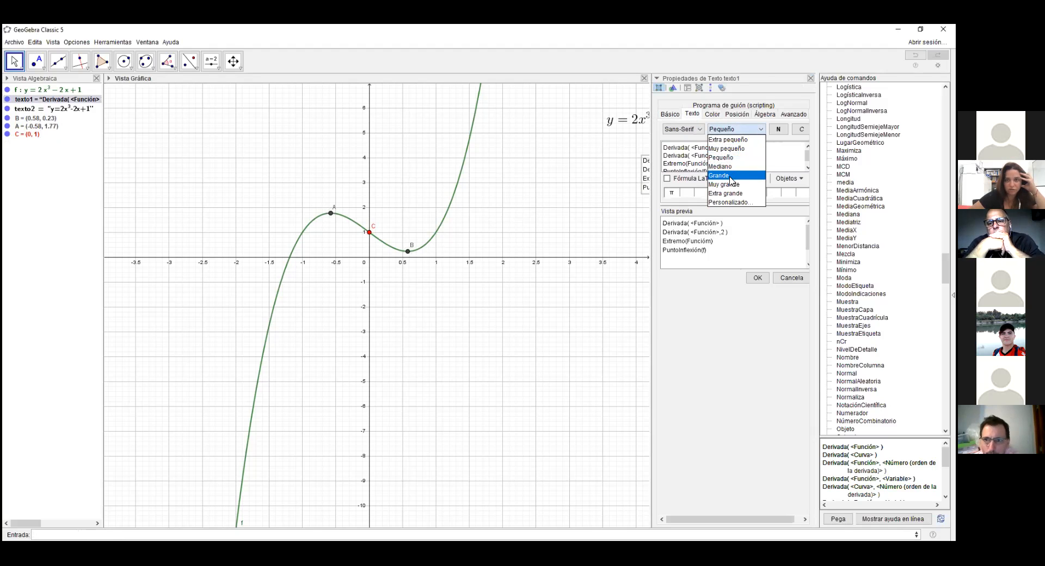
pyautogui.click(740, 175)
pyautogui.click(811, 78)
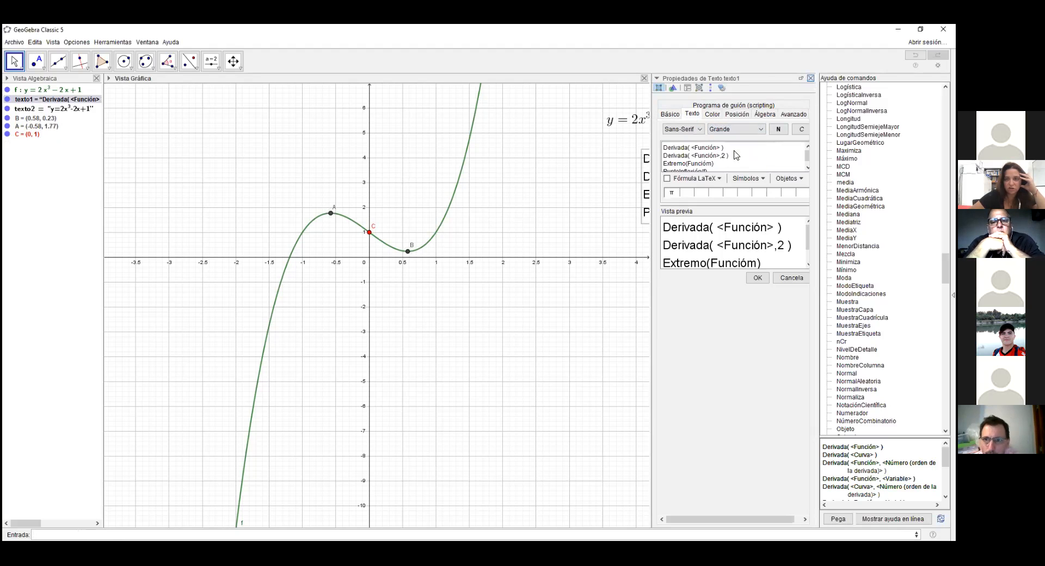
pyautogui.moveTo(707, 181); pyautogui.dragTo(545, 328)
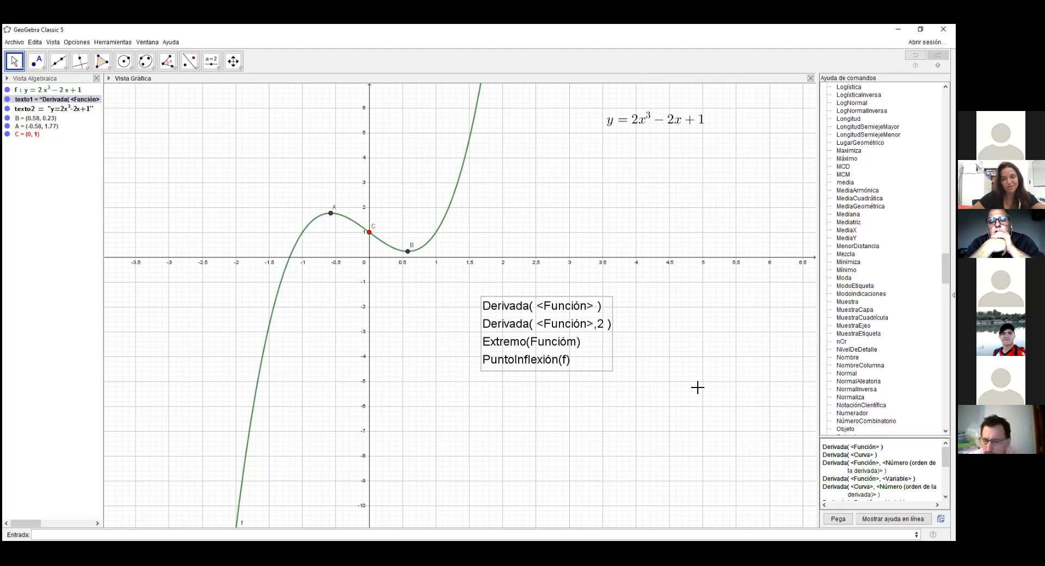
pyautogui.click(103, 531)
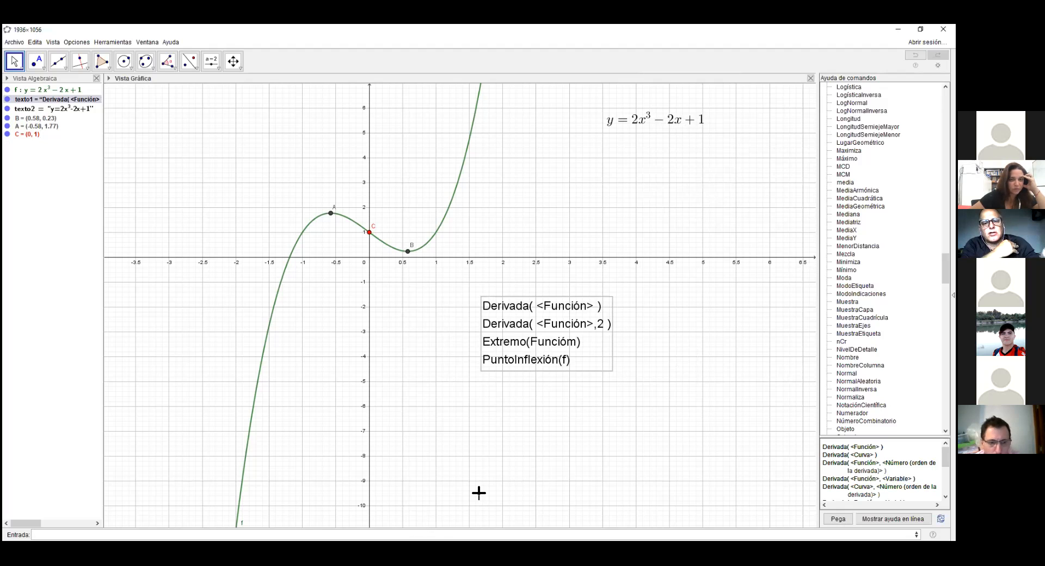
# Step: Set the label of minimum point B to show Valor and move the label out to the right of the curve
pyautogui.rightClick(410, 254)
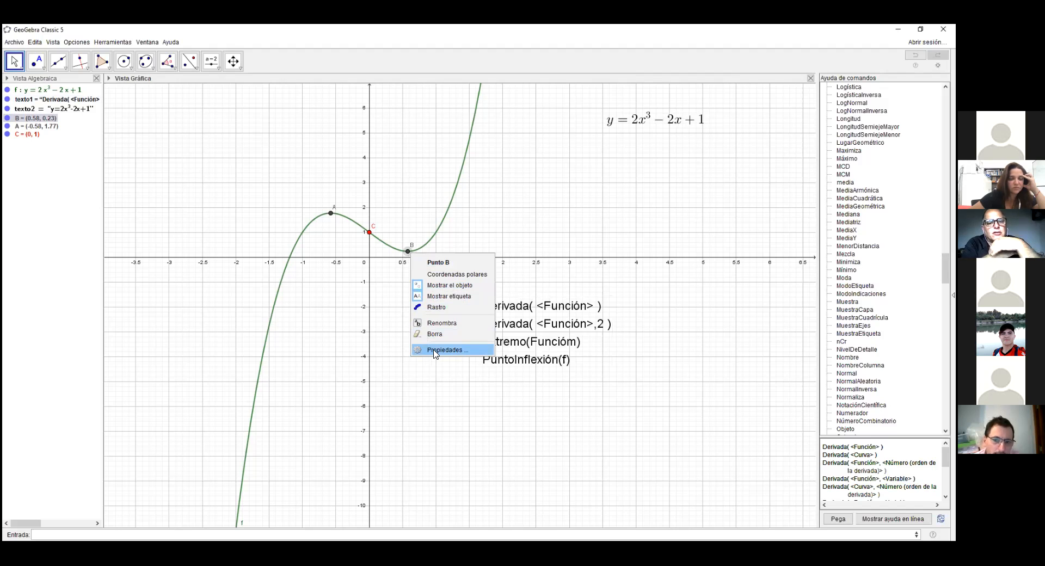
pyautogui.click(439, 350)
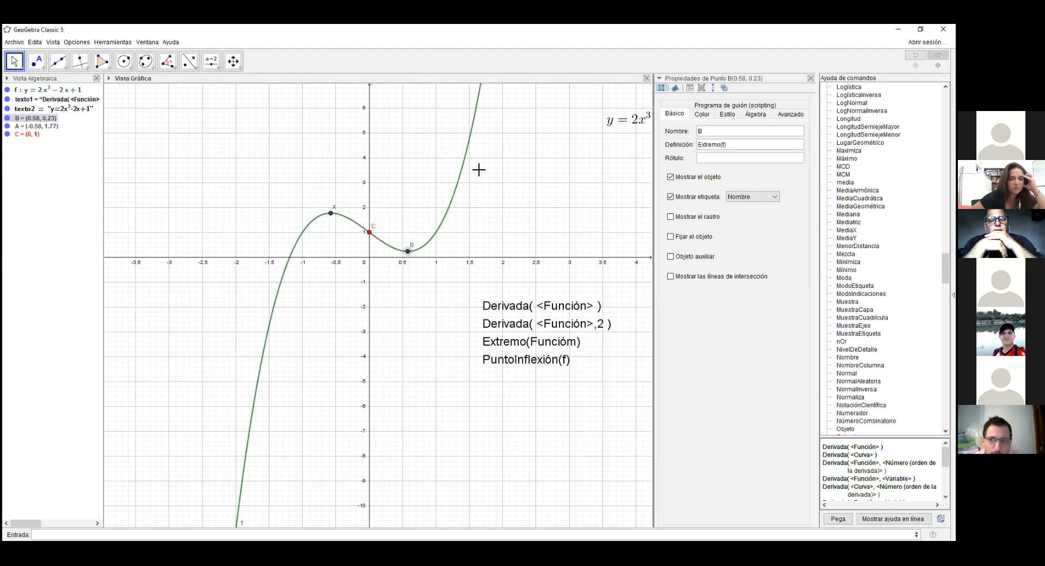
pyautogui.click(775, 197)
pyautogui.click(745, 227)
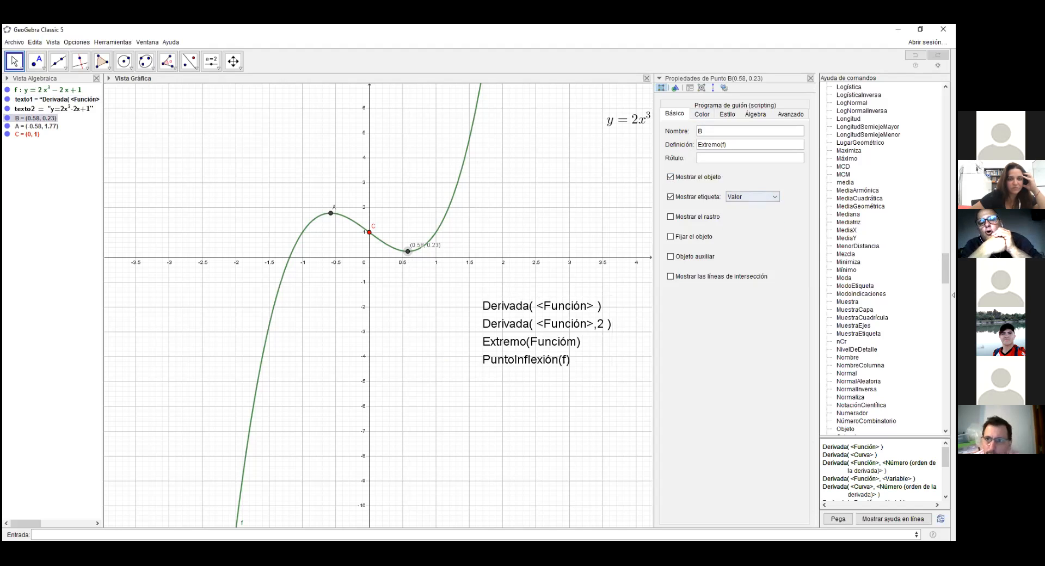
pyautogui.click(811, 78)
pyautogui.moveTo(430, 244); pyautogui.dragTo(498, 225)
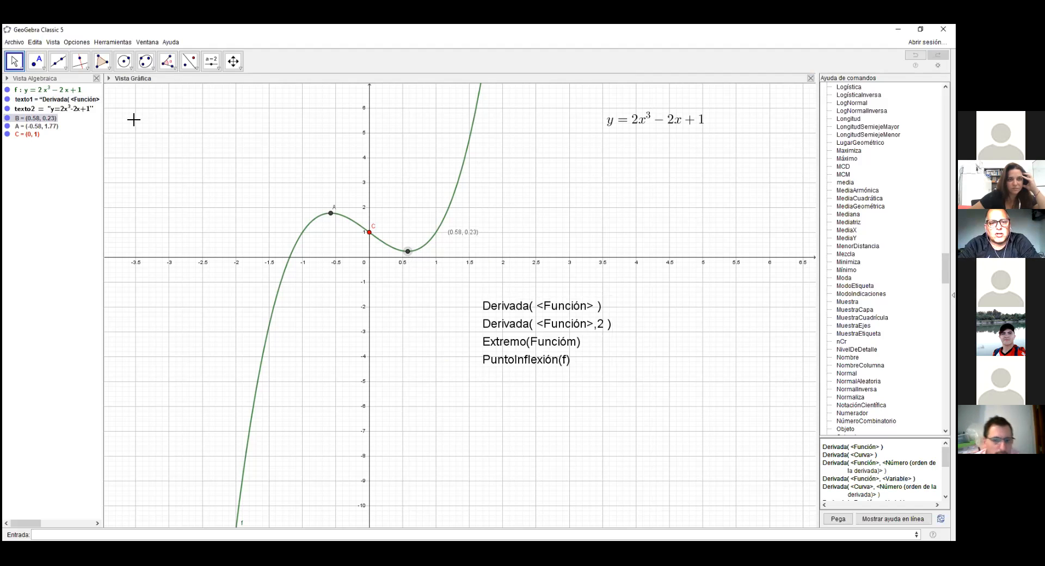
# Step: Change the colour of maximum point A to blue (0, 0, 255)
pyautogui.rightClick(331, 214)
pyautogui.click(351, 311)
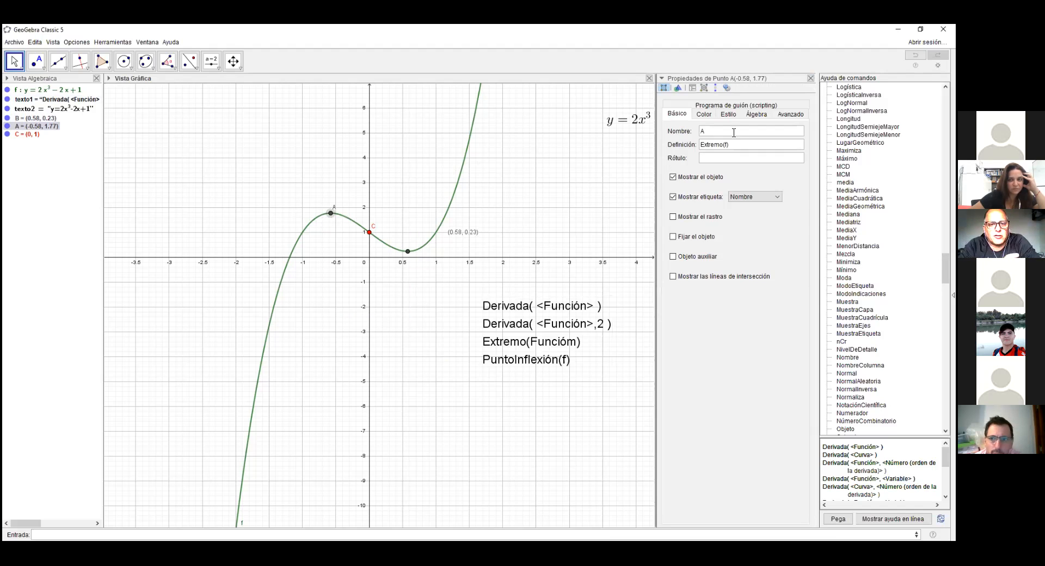
pyautogui.click(703, 114)
pyautogui.click(685, 184)
pyautogui.click(811, 78)
# Step: Change the colour of minimum point B to orange
pyautogui.rightClick(409, 254)
pyautogui.click(435, 349)
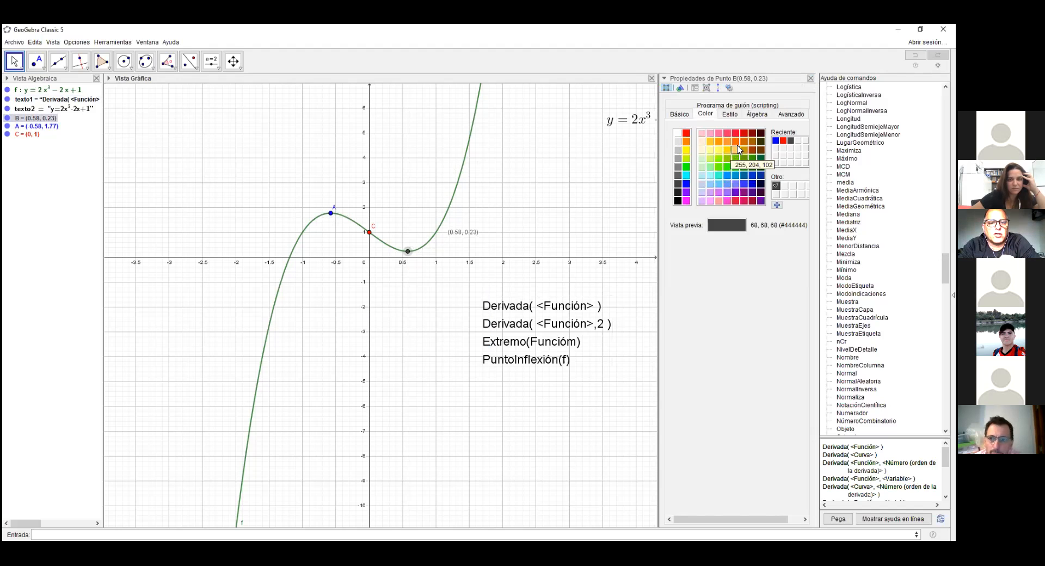
pyautogui.click(736, 142)
pyautogui.click(810, 77)
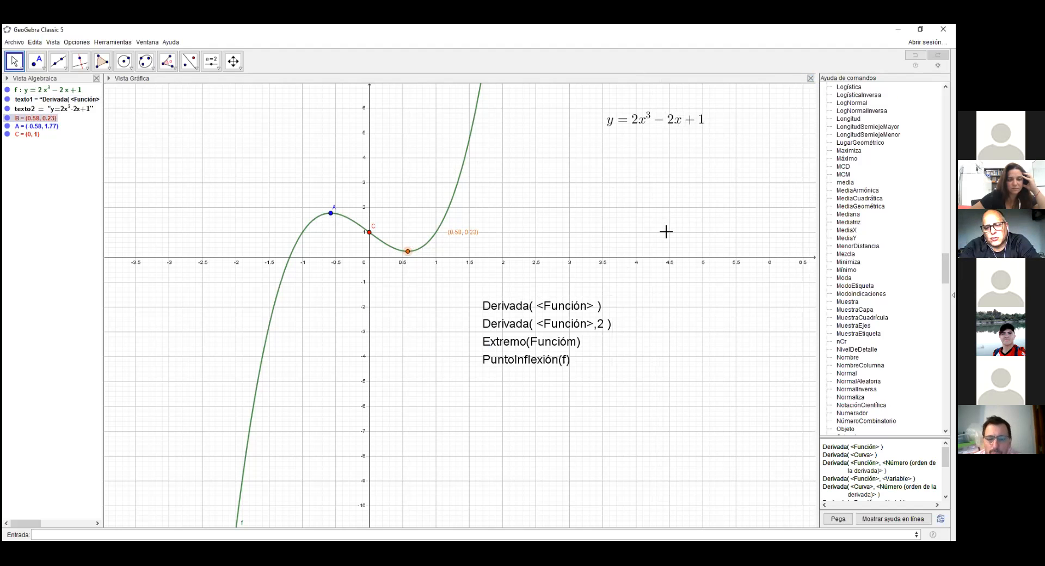
# Step: Set the label of maximum point A to show Valor
pyautogui.rightClick(330, 213)
pyautogui.click(362, 310)
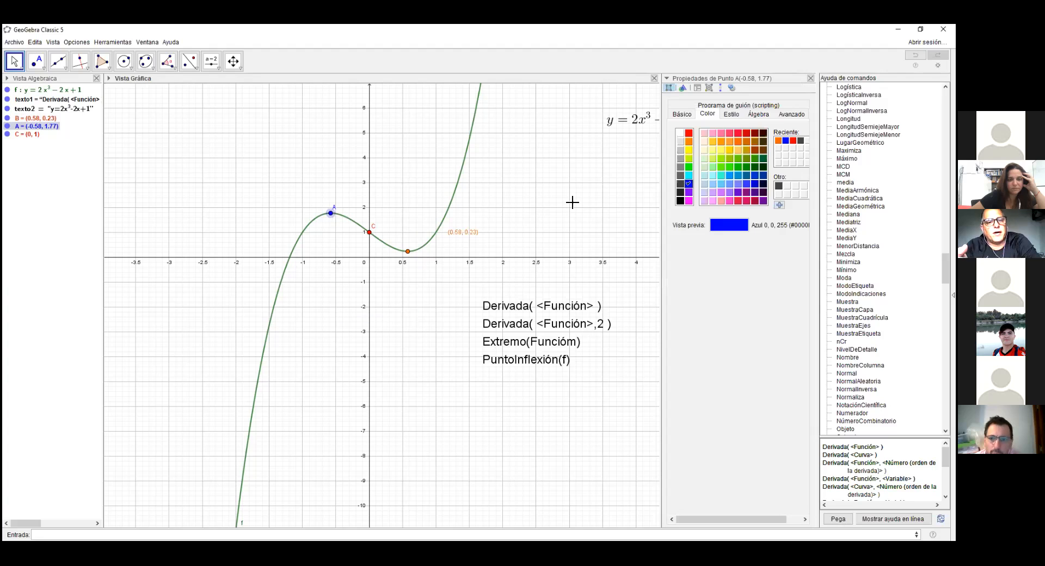
pyautogui.click(682, 115)
pyautogui.click(707, 114)
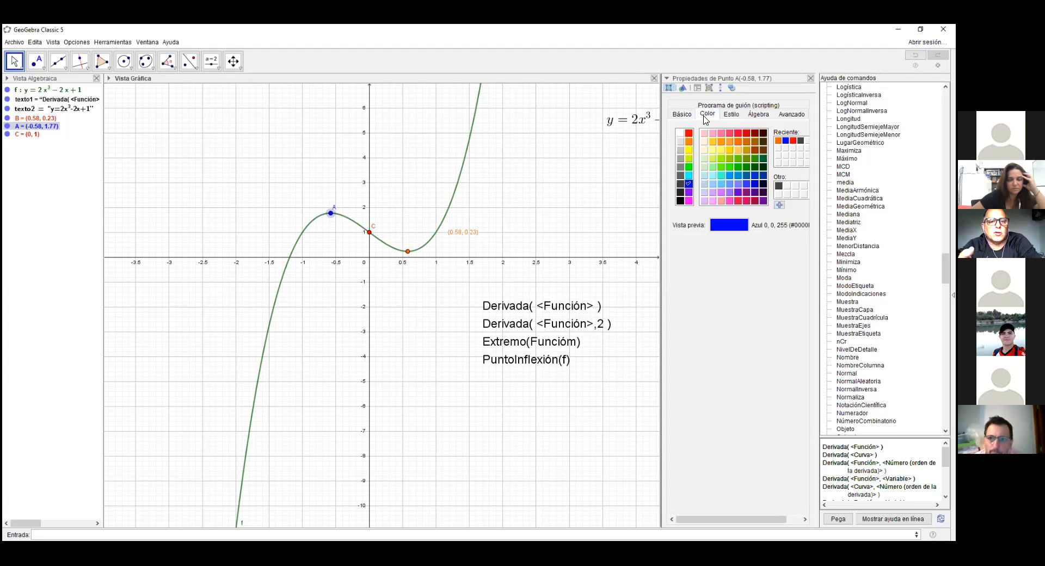
pyautogui.click(683, 114)
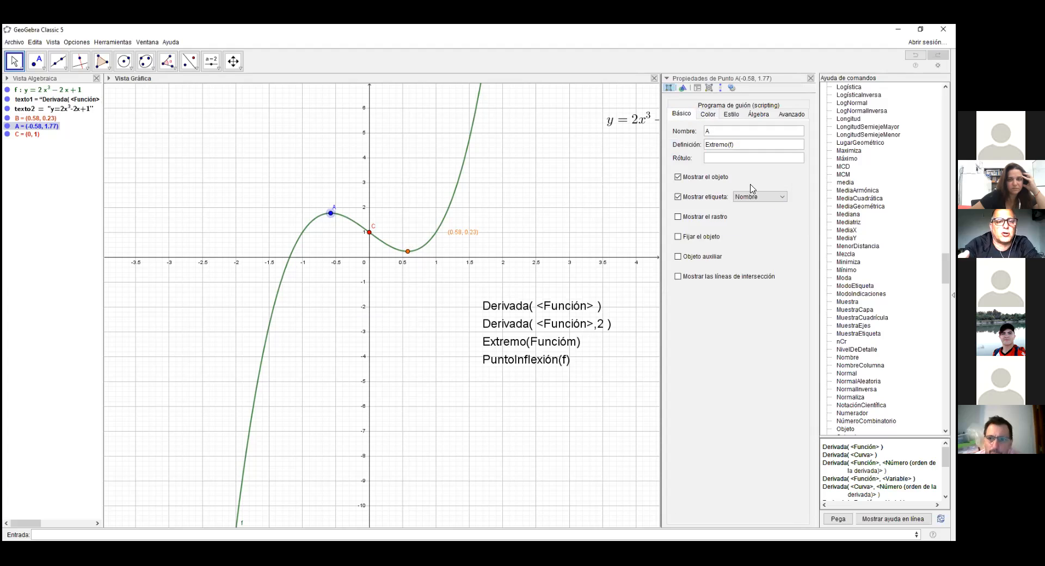
pyautogui.click(782, 202)
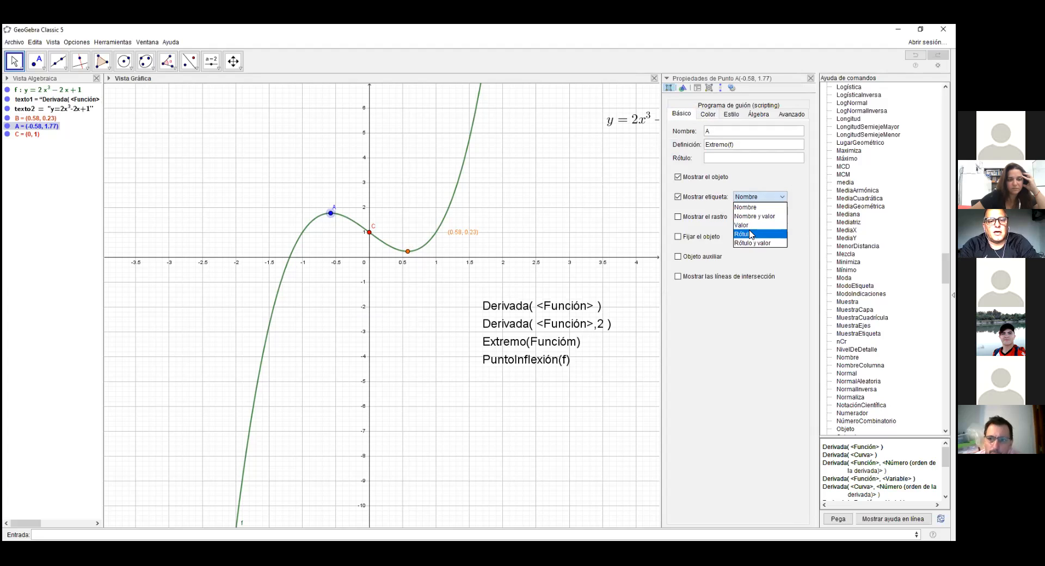
pyautogui.click(754, 225)
pyautogui.click(810, 78)
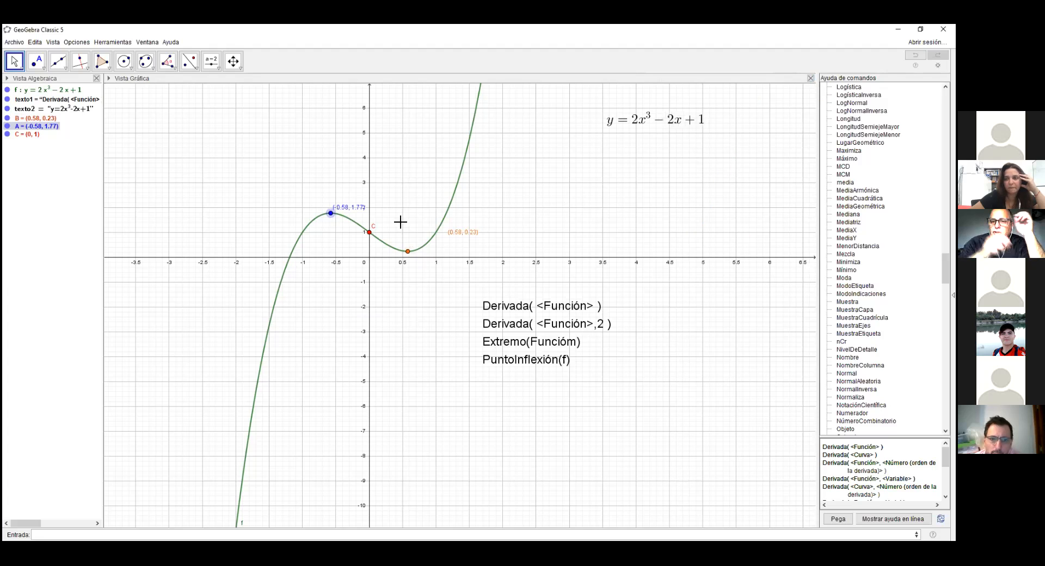
# Step: Set the label of inflection point C to show Valor
pyautogui.rightClick(373, 238)
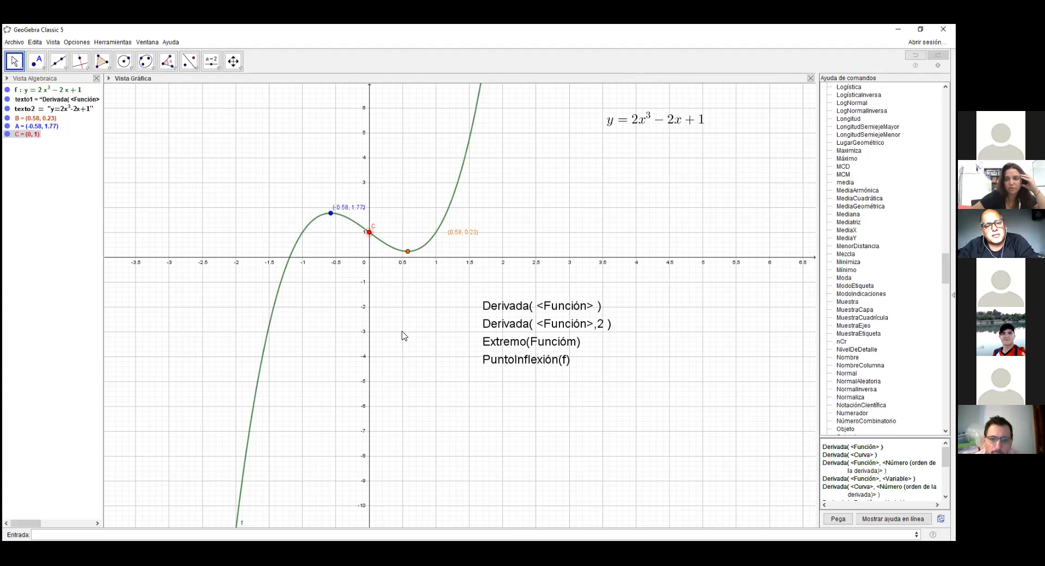
pyautogui.click(401, 334)
pyautogui.click(778, 198)
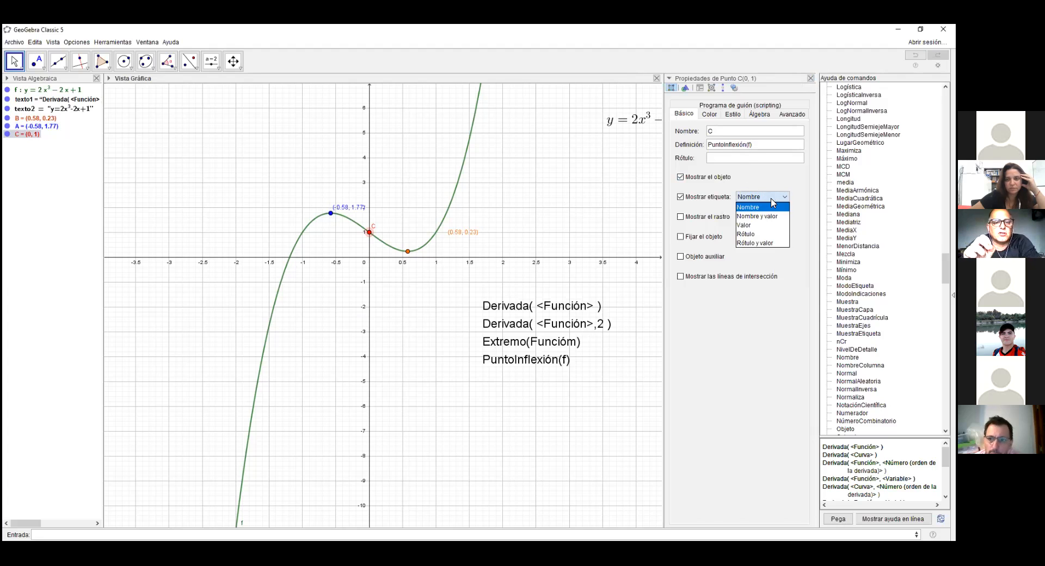
pyautogui.click(752, 226)
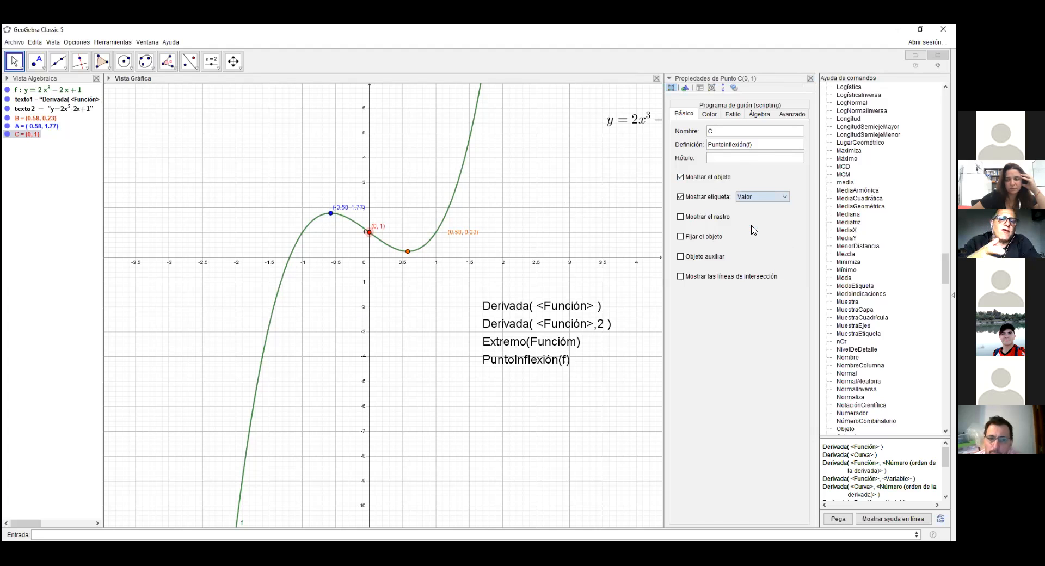
pyautogui.click(811, 79)
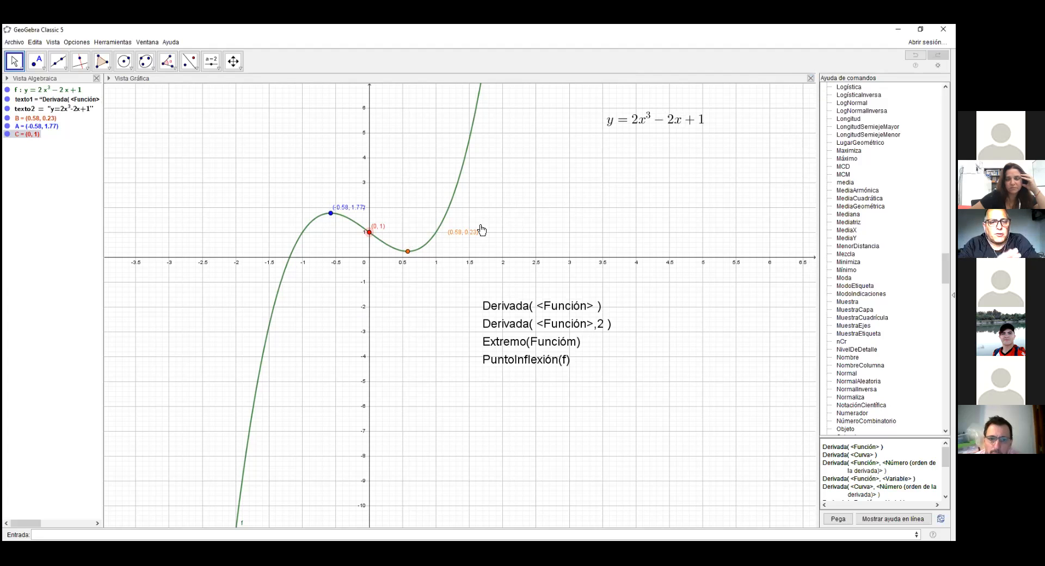
# Step: Move the coordinate label of minimum point B closer to the point, just to its right
pyautogui.moveTo(469, 238); pyautogui.dragTo(436, 254)
pyautogui.click(21, 62)
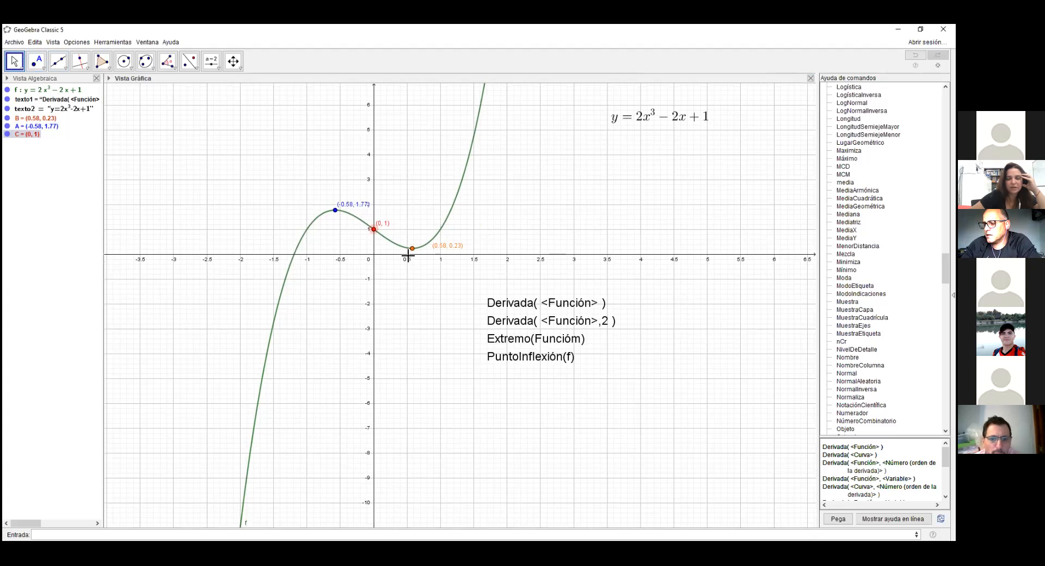
pyautogui.rightClick(408, 256)
pyautogui.click(407, 257)
pyautogui.click(407, 255)
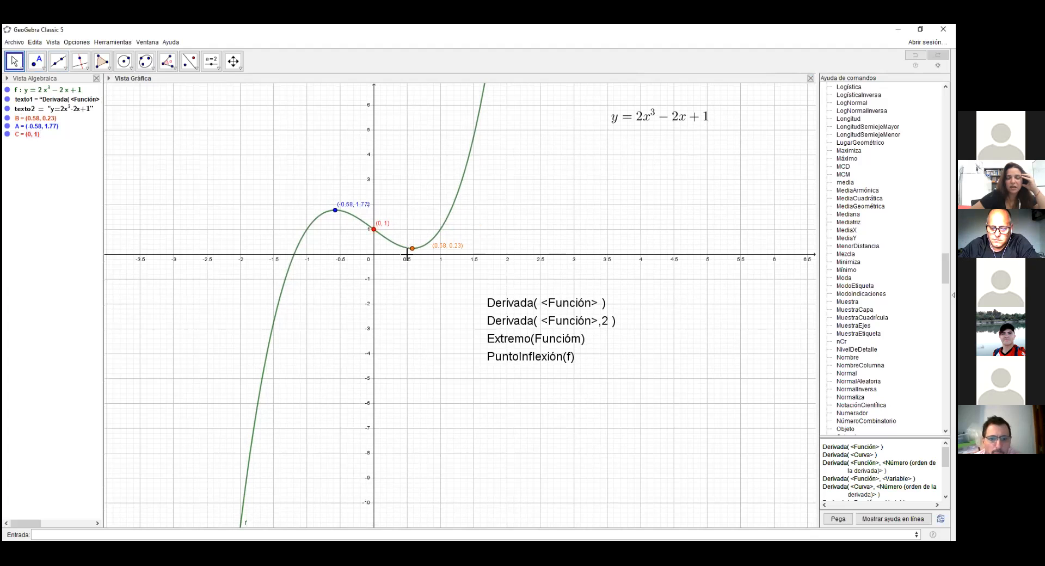
pyautogui.click(335, 211)
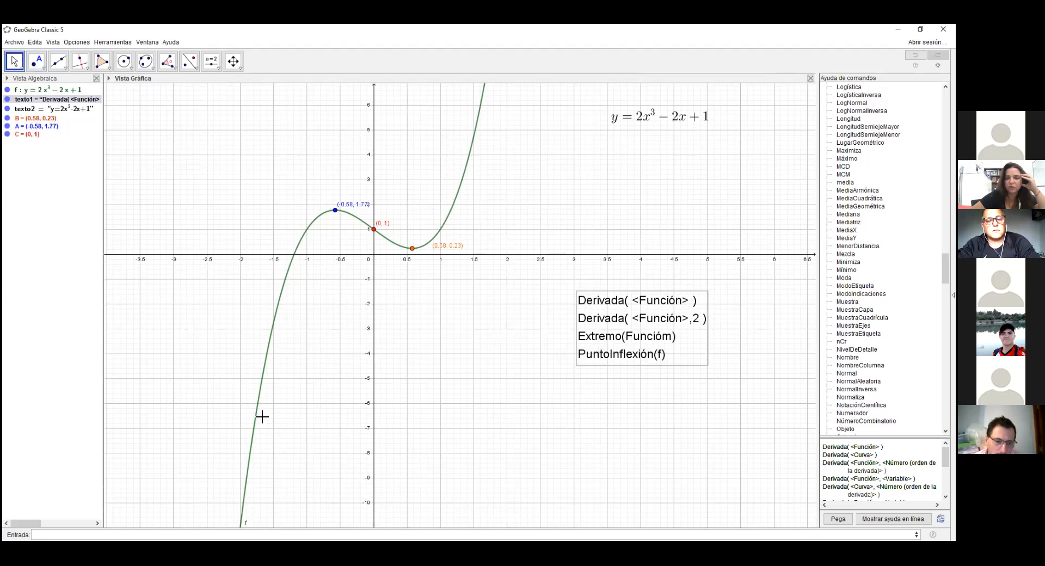
# Step: Look up the available Máximo command variants by entering maxim in the input bar
pyautogui.click(43, 531)
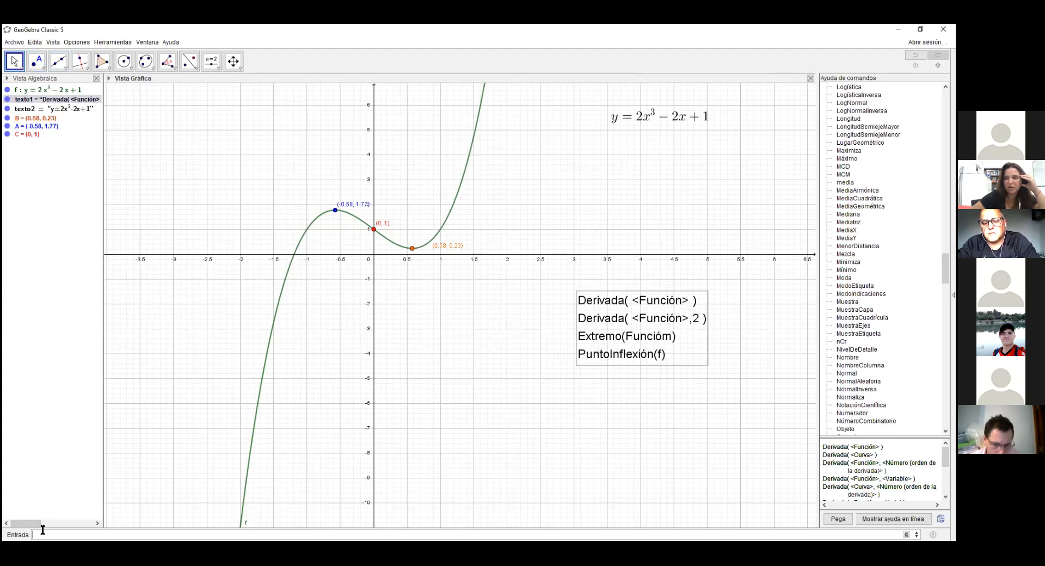
pyautogui.write('ma')
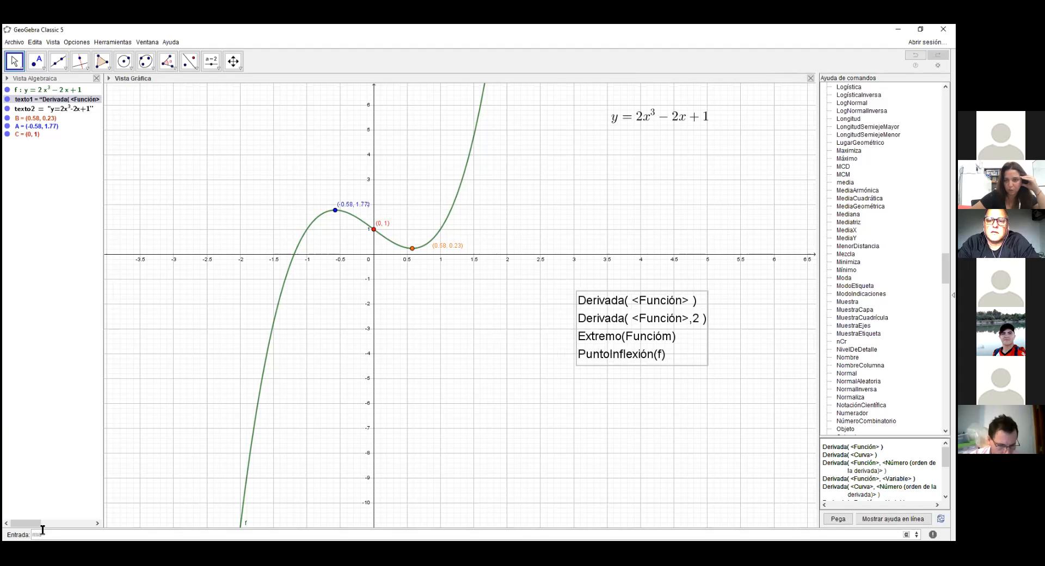
pyautogui.write('xim')
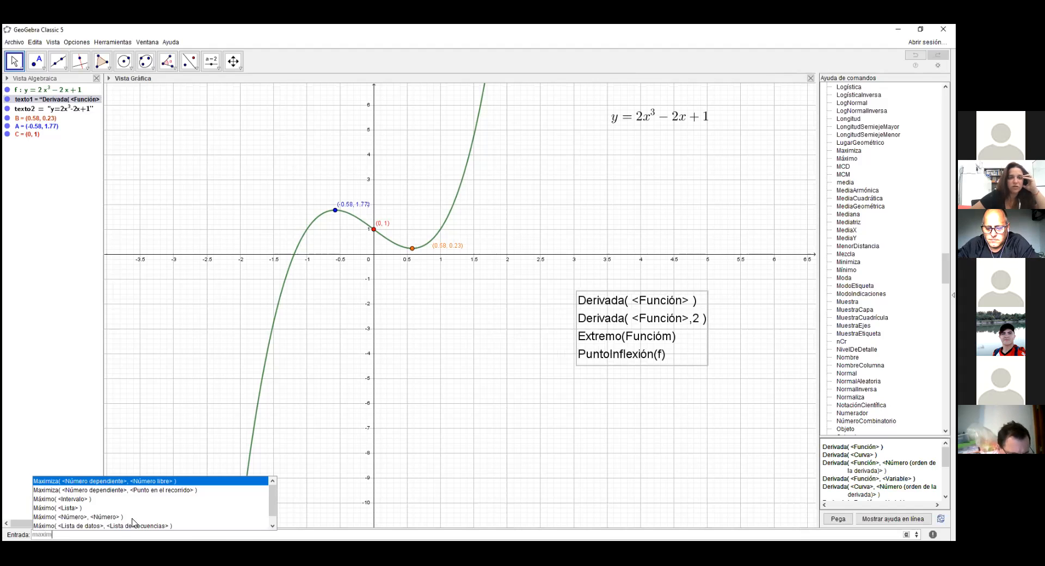
pyautogui.click(273, 526)
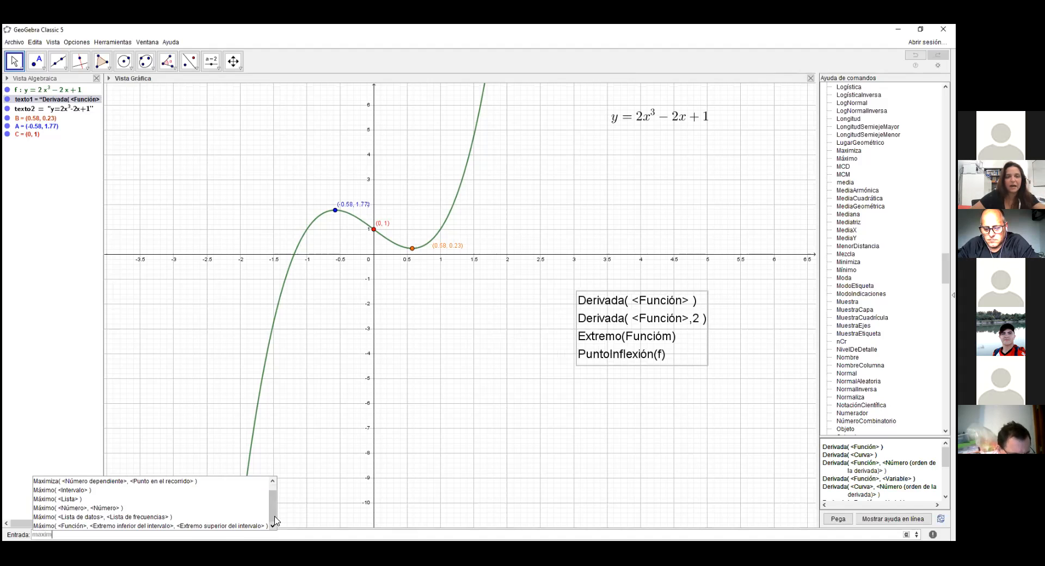
pyautogui.click(304, 490)
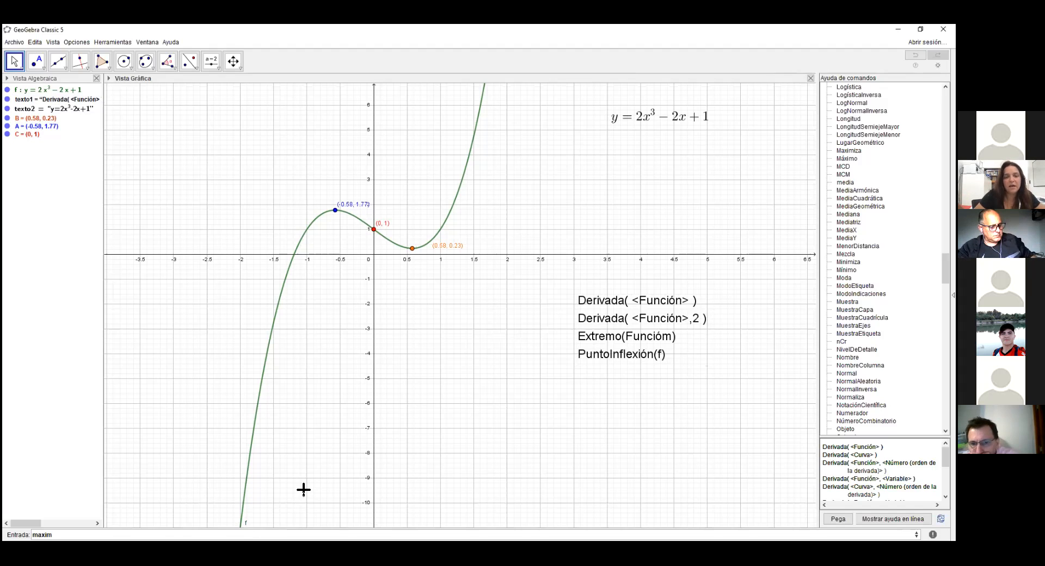
# Step: Move the text listing the derivative, extremum and inflection commands slightly up, closer to the x-axis
pyautogui.rightClick(600, 340)
pyautogui.click(601, 320)
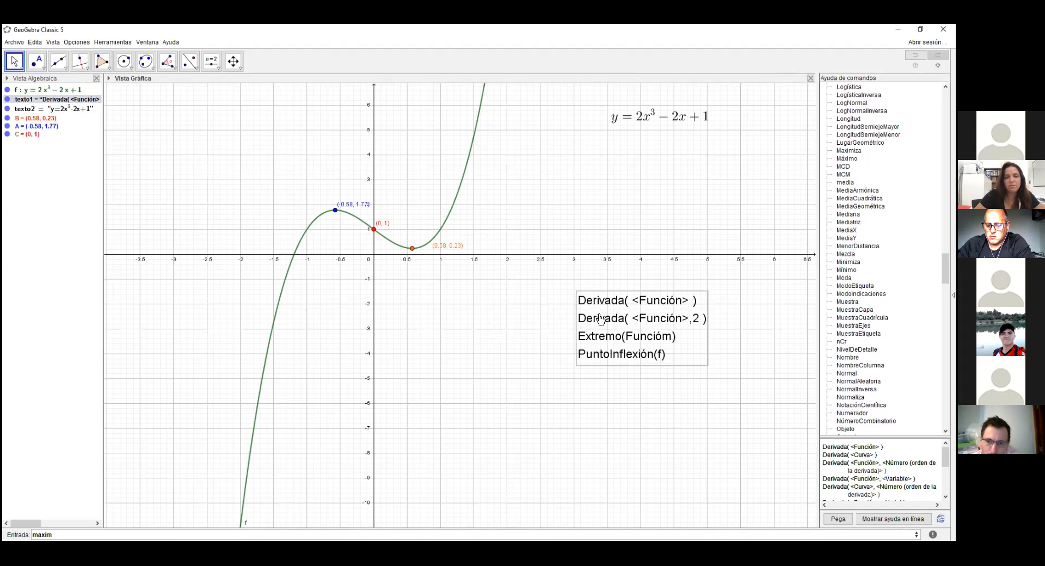
pyautogui.moveTo(601, 319); pyautogui.dragTo(606, 298)
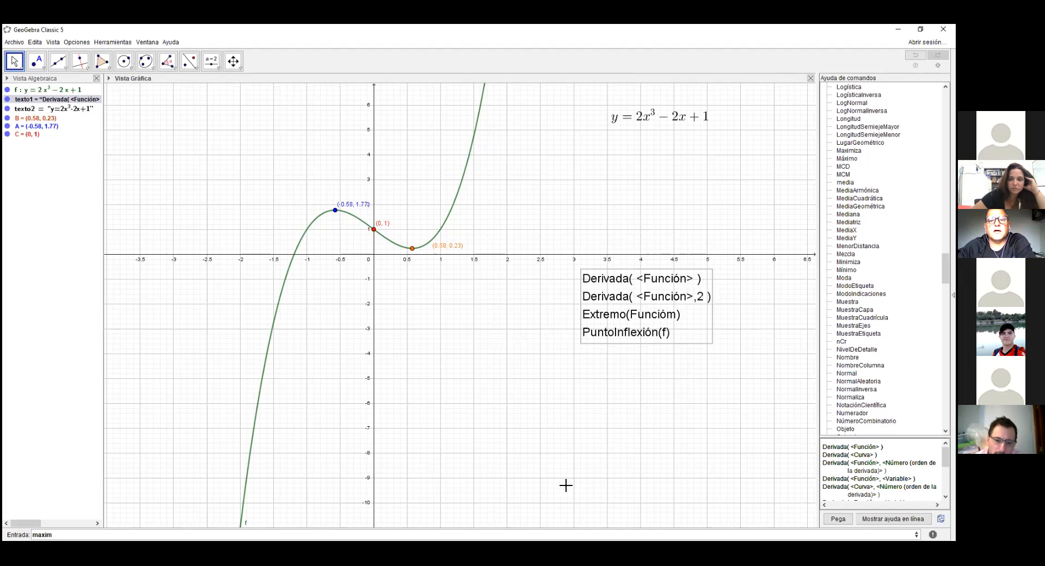
pyautogui.rightClick(806, 302)
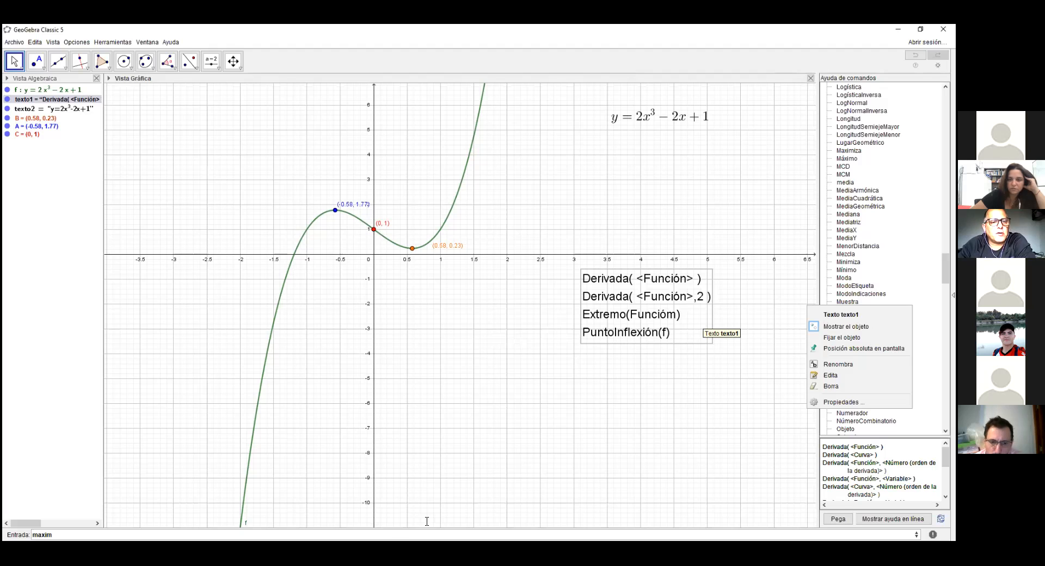
pyautogui.click(831, 375)
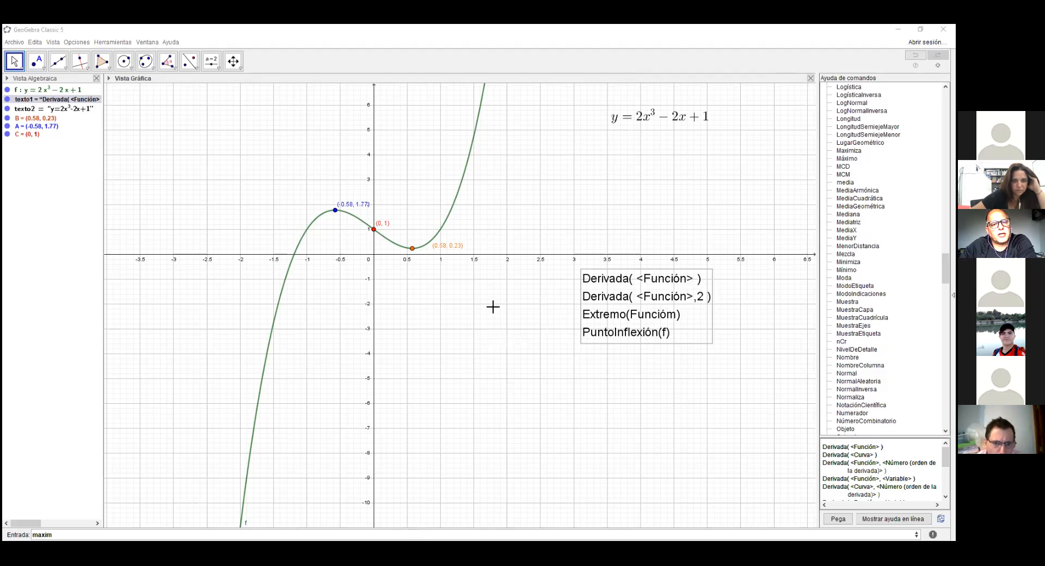
# Step: Stretch the x-axis to span about −1 to 1.7 and the y-axis about −4 to 2.5 to enlarge the curve
pyautogui.rightClick(441, 260)
pyautogui.click(551, 260)
pyautogui.rightClick(545, 257)
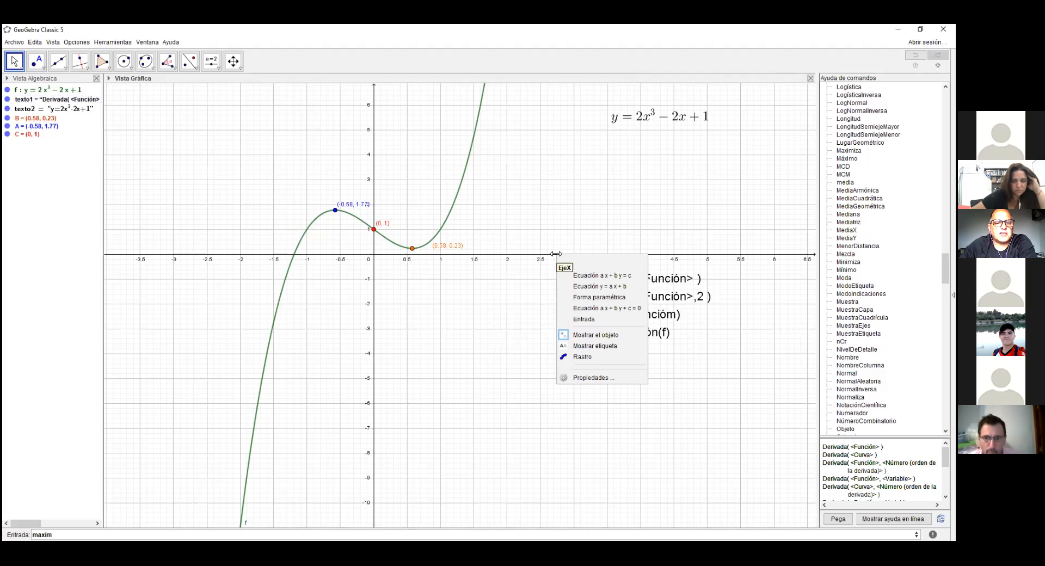
pyautogui.click(550, 256)
pyautogui.moveTo(549, 256); pyautogui.dragTo(714, 263)
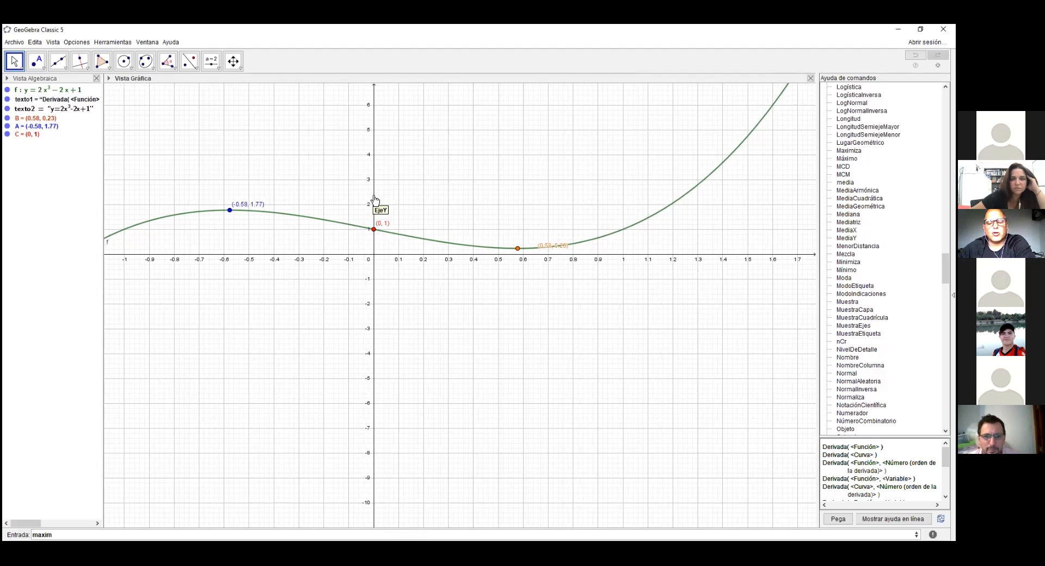
pyautogui.moveTo(375, 200); pyautogui.dragTo(539, 127)
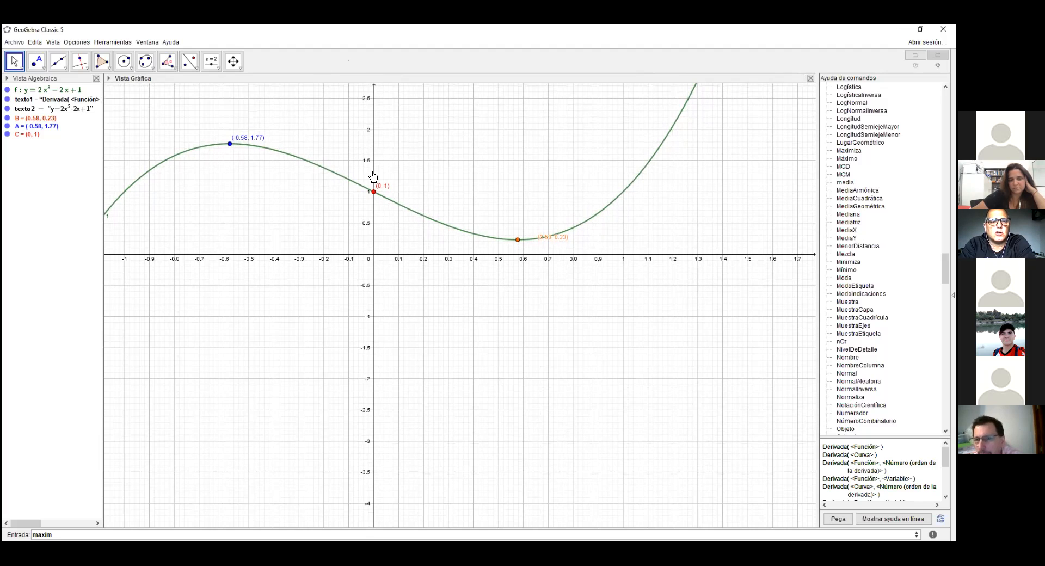
pyautogui.rightClick(520, 243)
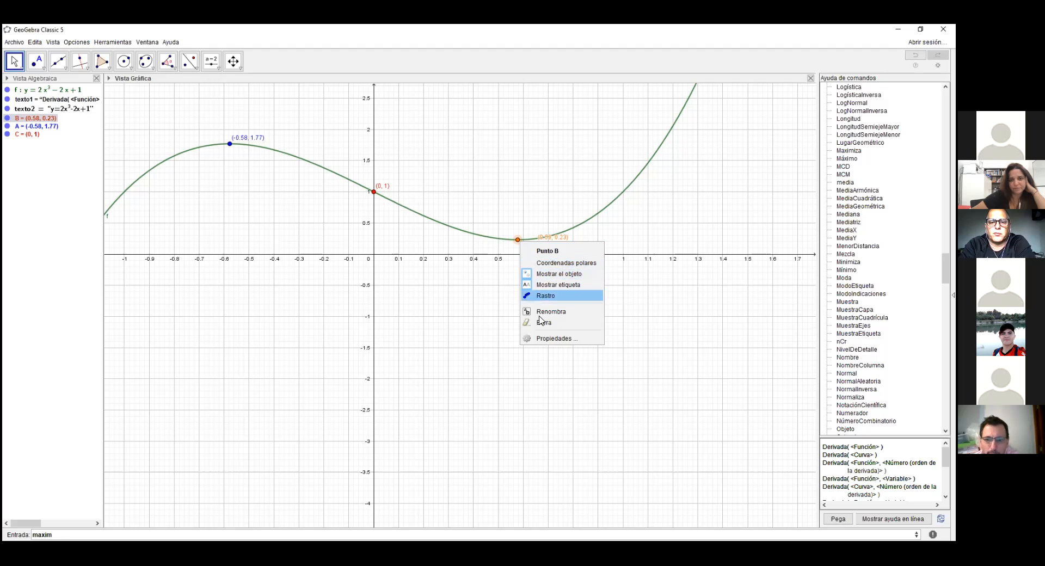
pyautogui.click(545, 339)
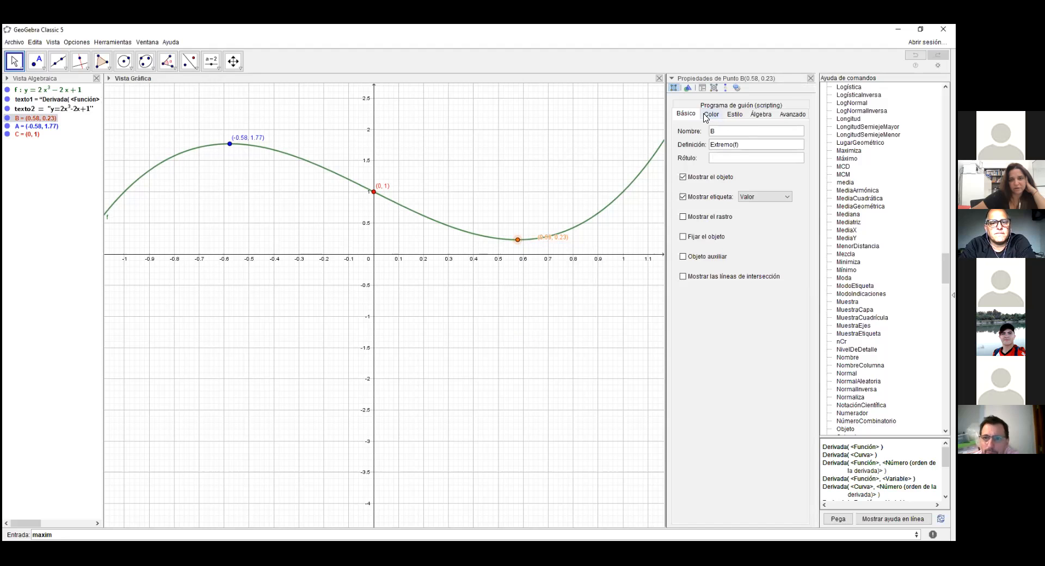
pyautogui.click(811, 77)
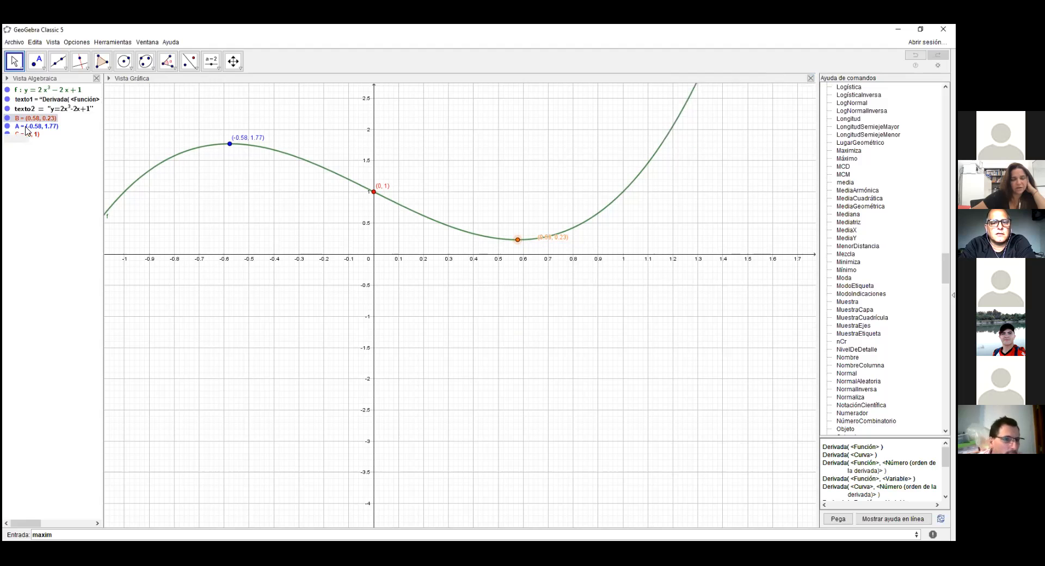
pyautogui.rightClick(19, 120)
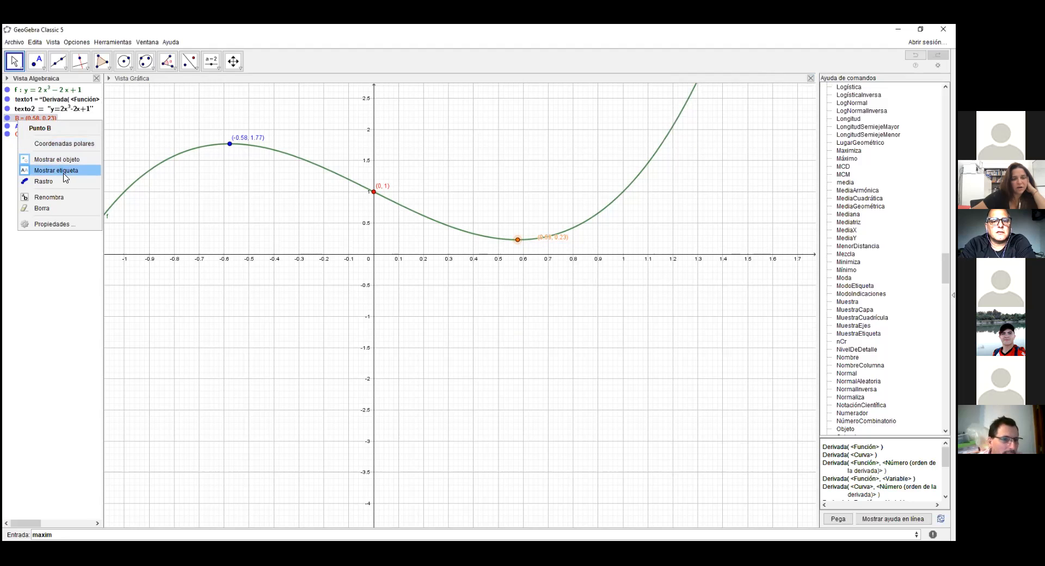
pyautogui.click(182, 200)
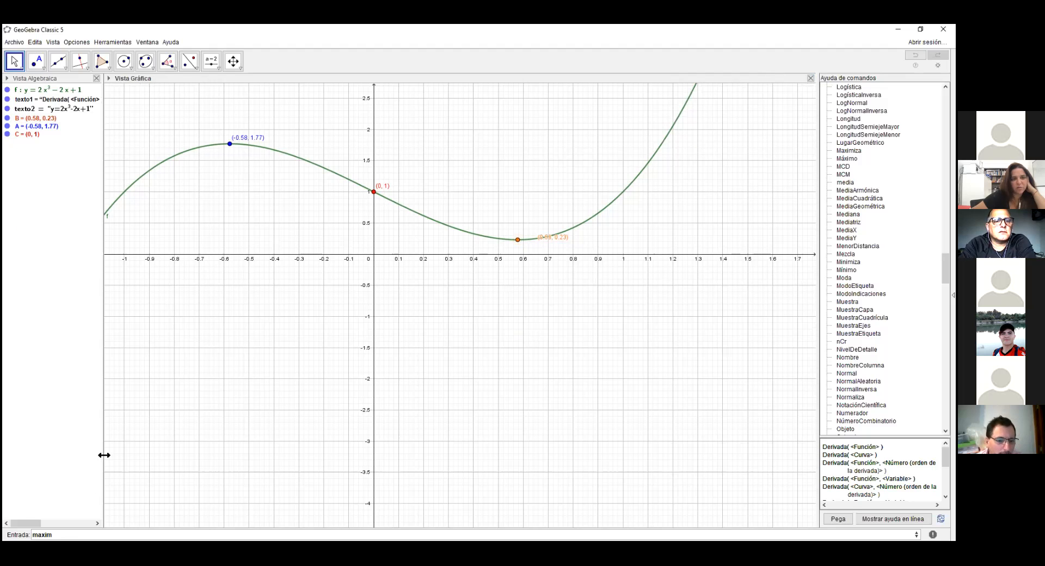
# Step: Clear the unfinished command and plot the first derivative of the function with Derivada(f)
pyautogui.click(67, 524)
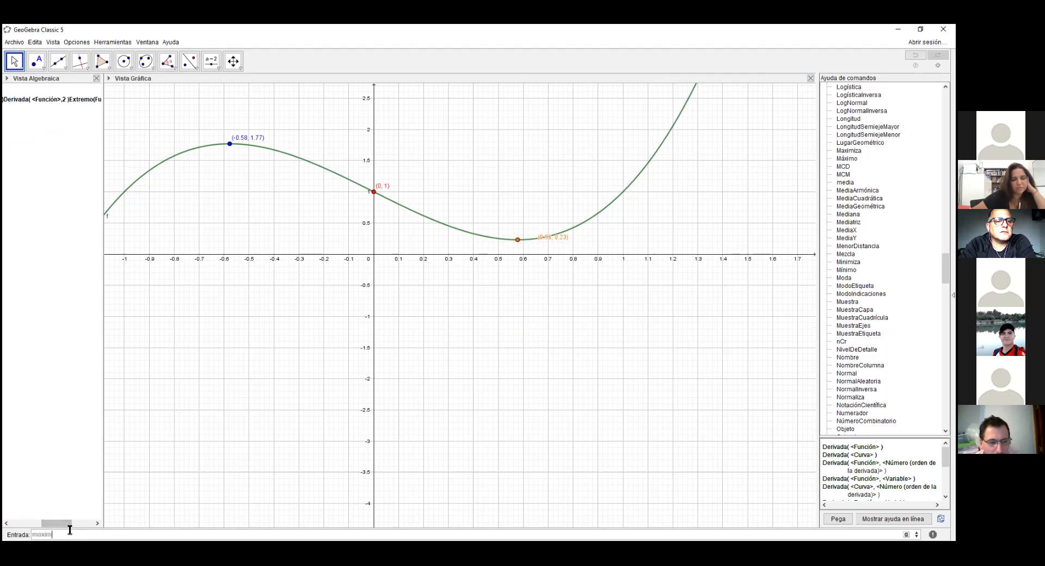
pyautogui.click(70, 531)
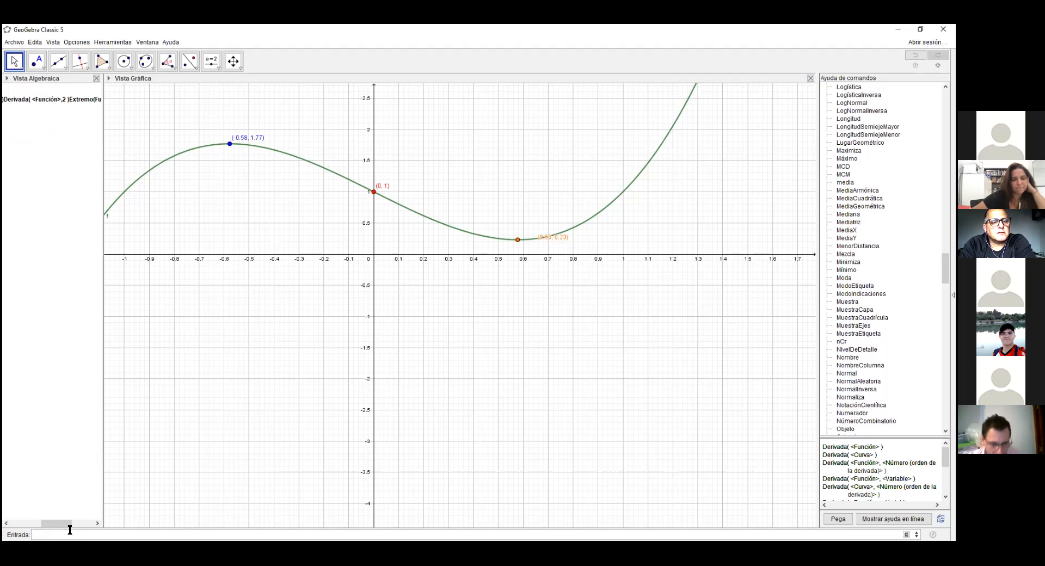
pyautogui.write('dee')
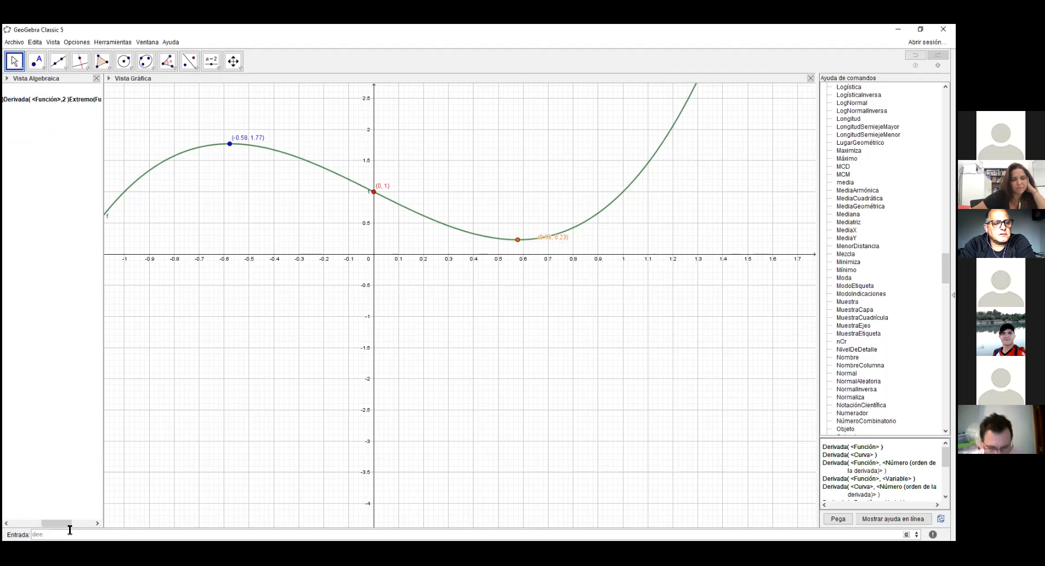
pyautogui.press('BackSpace')
pyautogui.write('r')
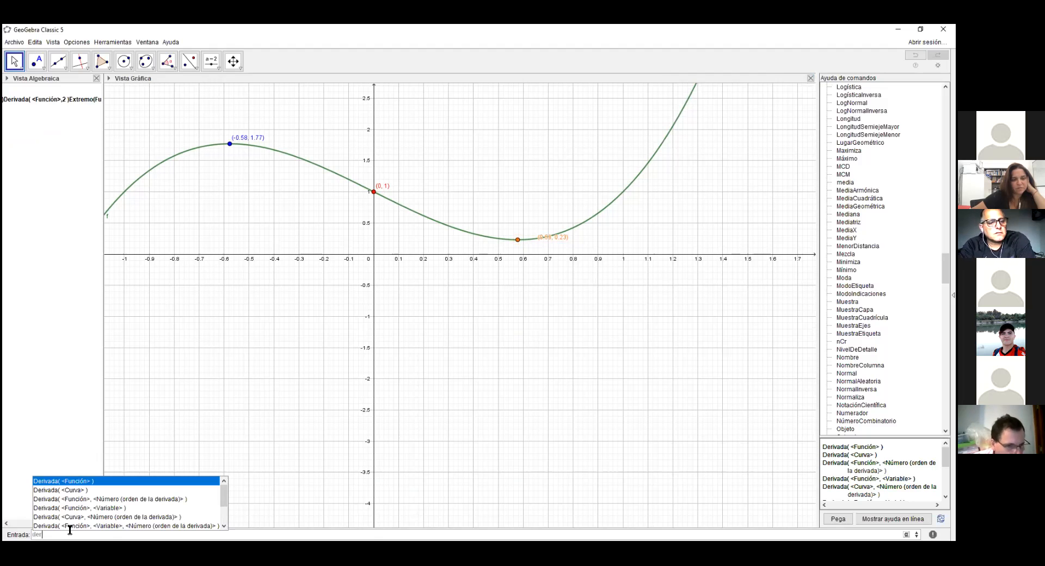
pyautogui.click(90, 482)
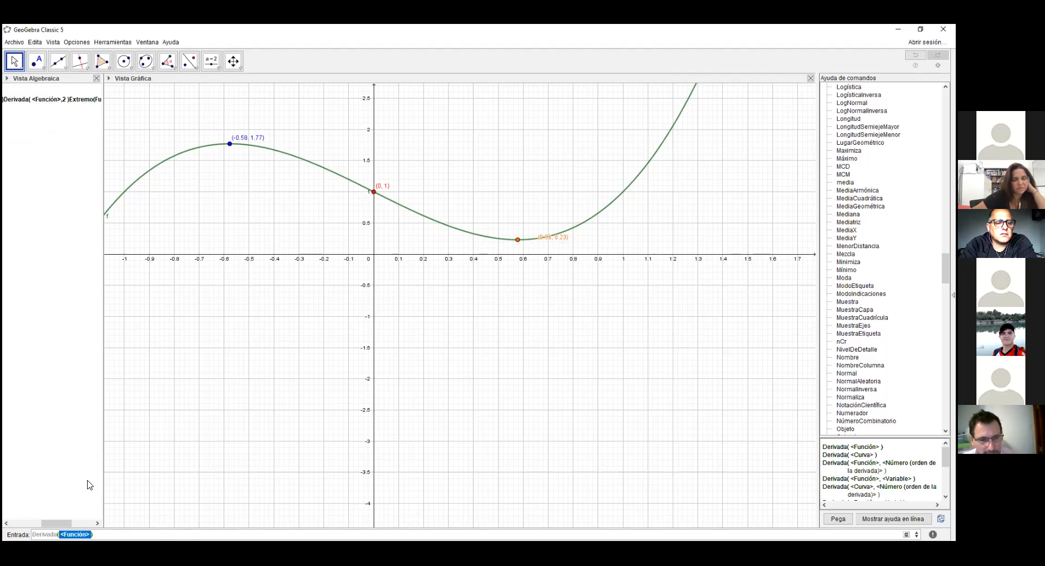
pyautogui.write('f')
pyautogui.press('Return')
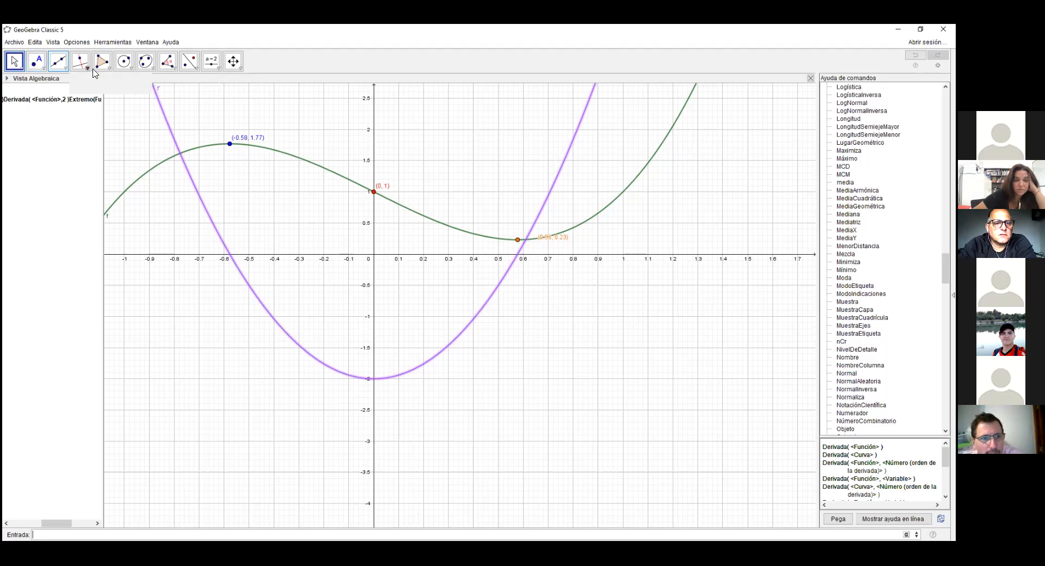
# Step: Mark both intersection points of the first derivative with the x-axis using the Intersect tool
pyautogui.click(37, 62)
pyautogui.click(41, 146)
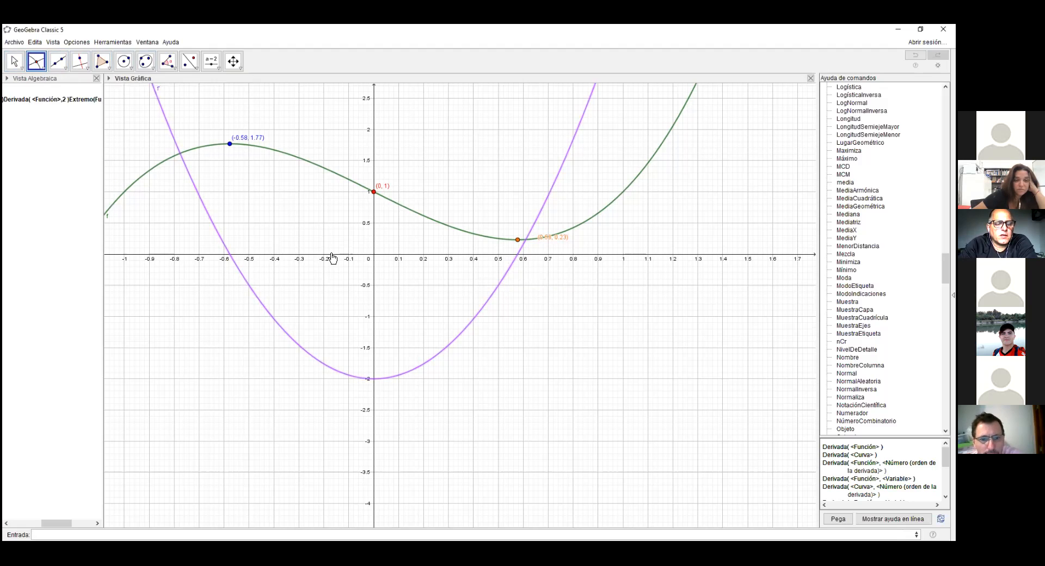
pyautogui.click(224, 250)
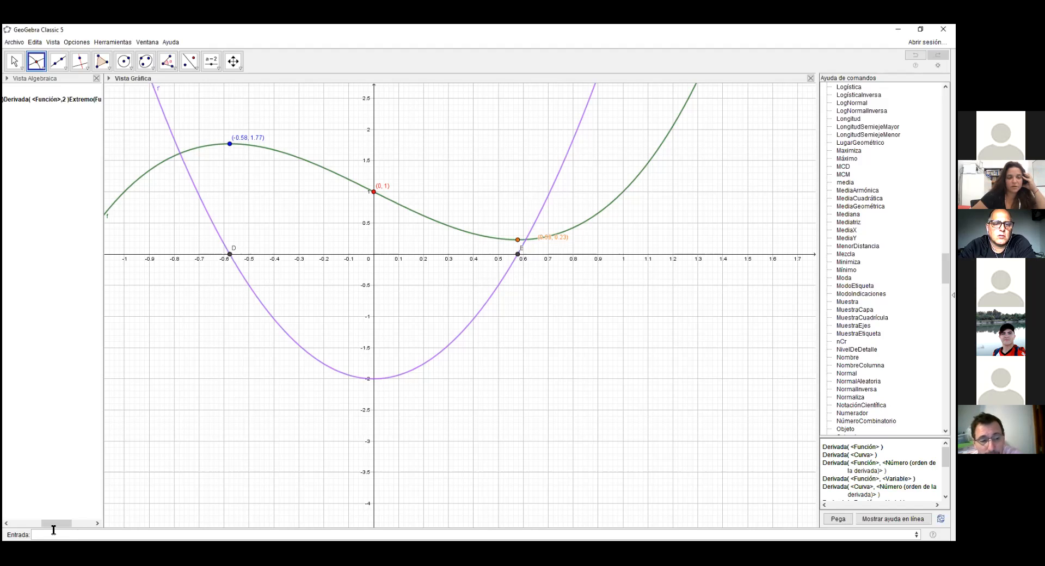
# Step: Plot the second derivative of the function with Derivada(f,2)
pyautogui.write('der')
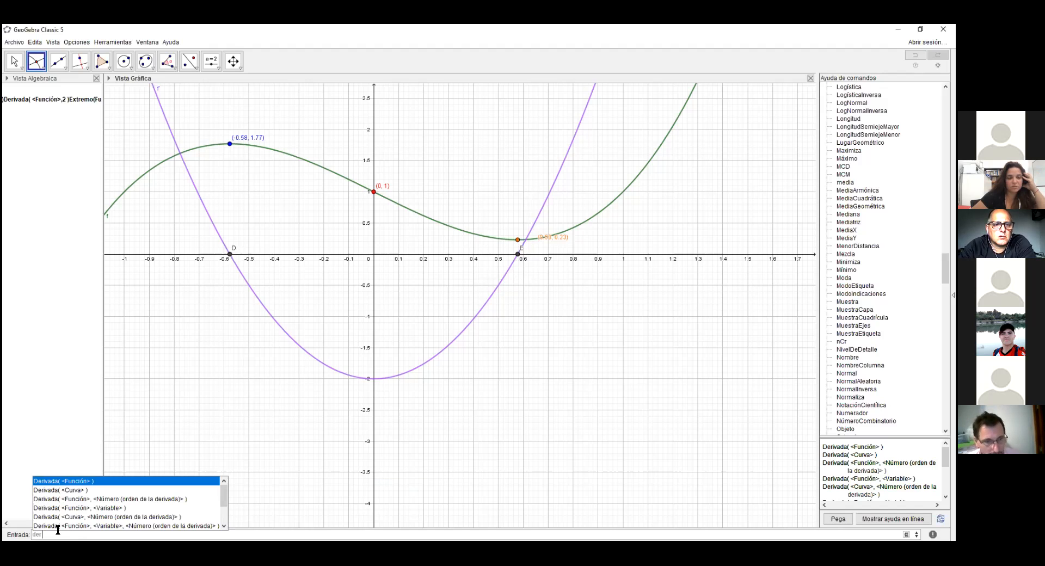
pyautogui.click(79, 482)
pyautogui.write('f,')
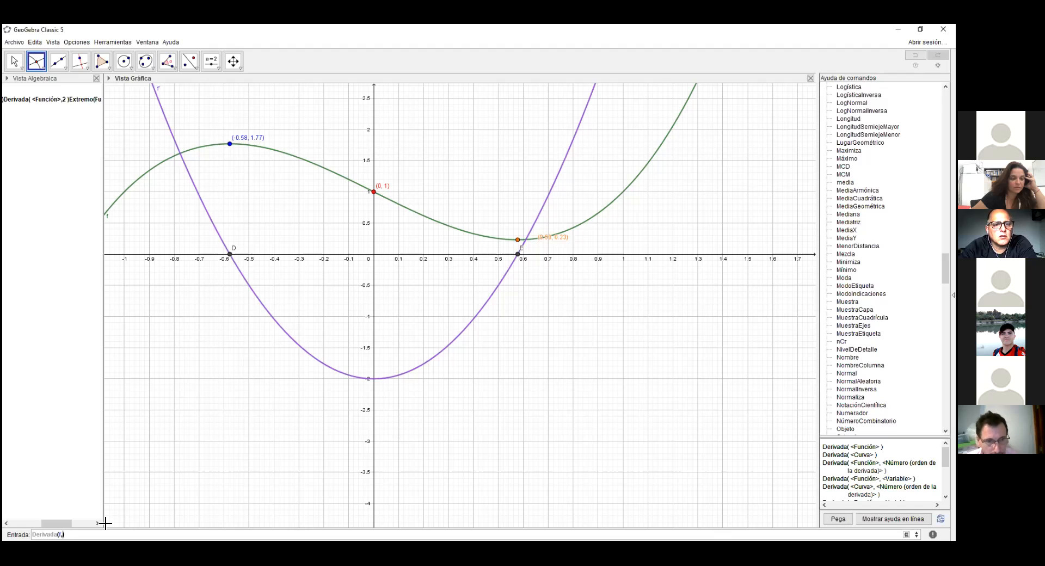
pyautogui.write('2')
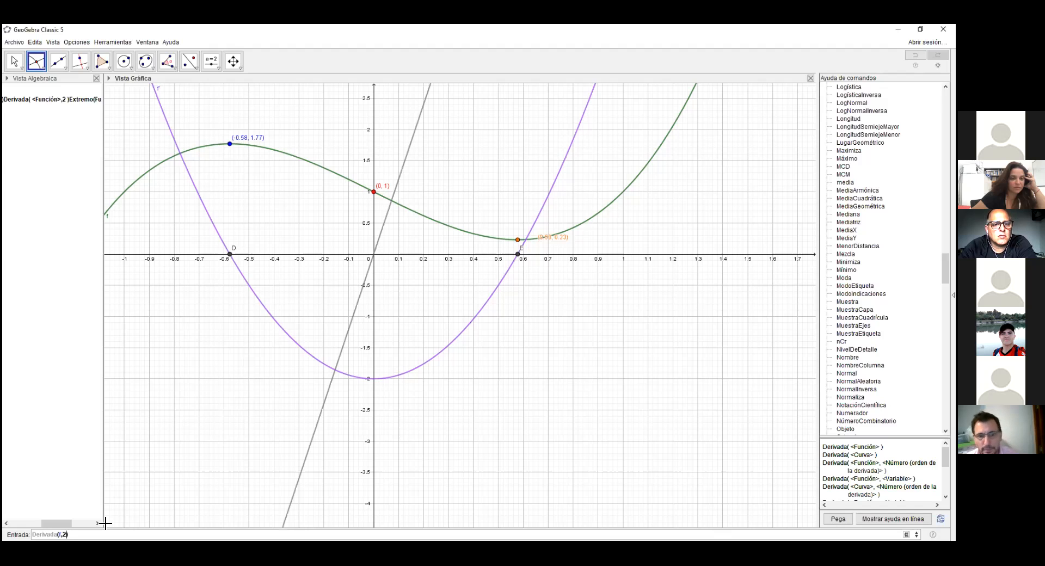
pyautogui.press('Return')
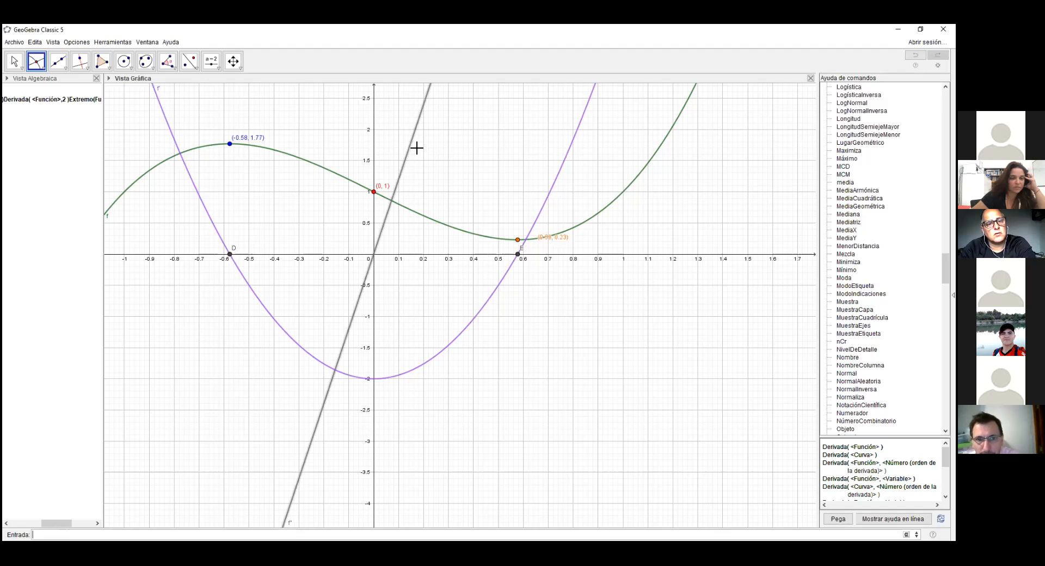
# Step: Colour the second derivative's line red (255, 0, 0)
pyautogui.rightClick(412, 145)
pyautogui.click(447, 227)
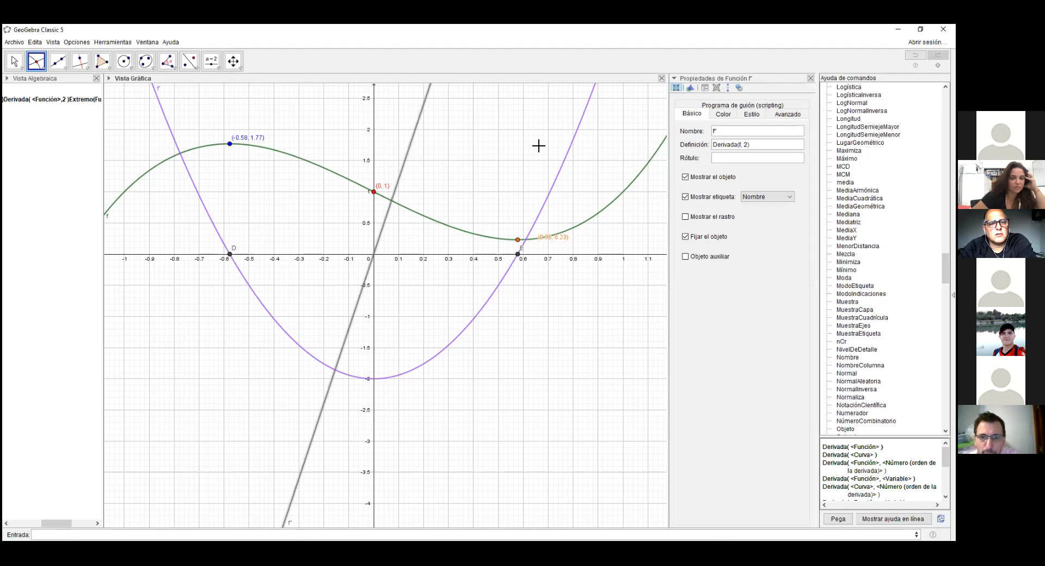
pyautogui.click(719, 116)
pyautogui.click(696, 133)
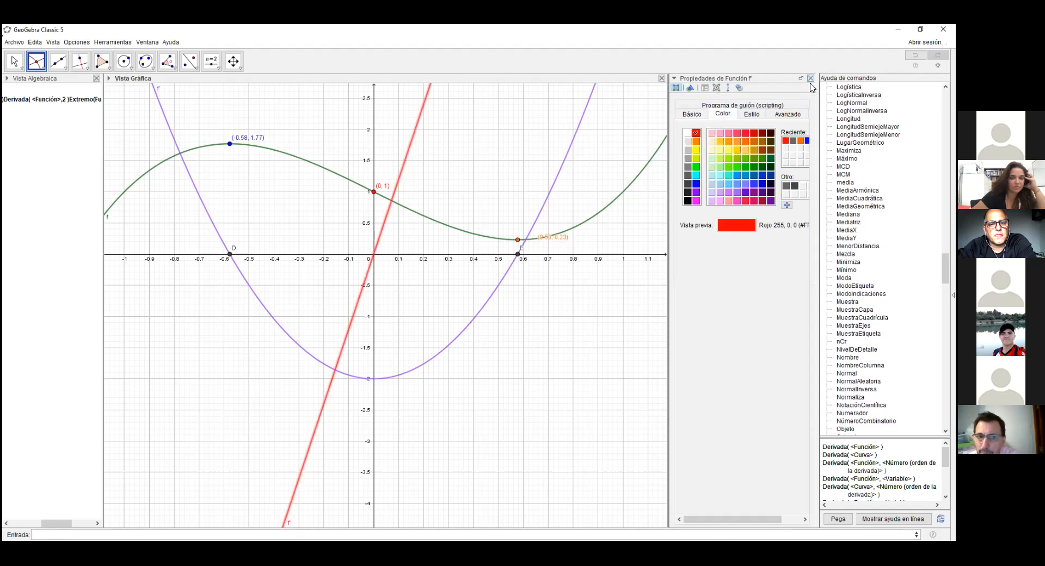
# Step: Set the line thickness of the original function f to 13 and close its properties
pyautogui.click(14, 61)
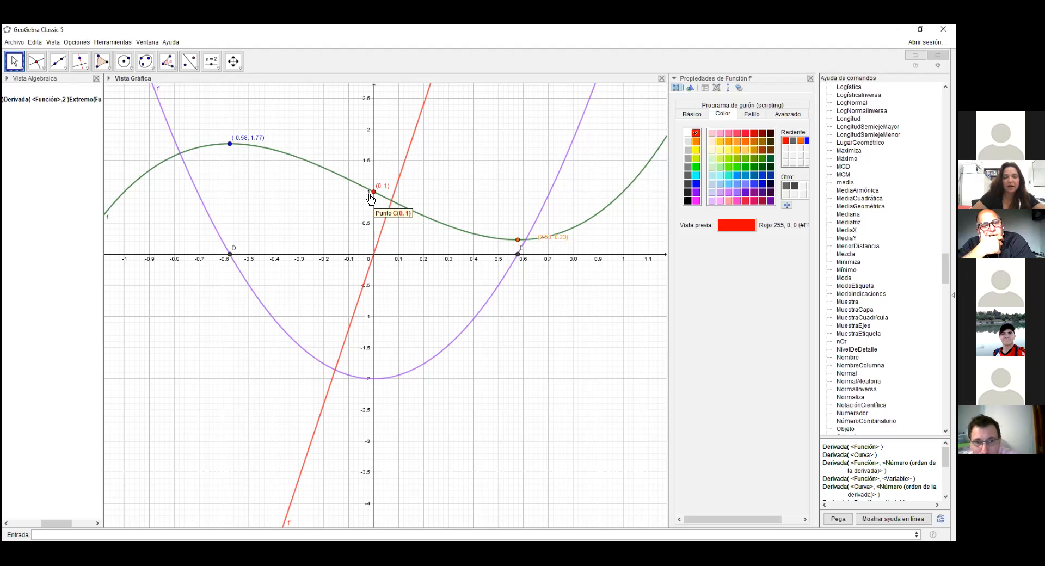
pyautogui.rightClick(305, 160)
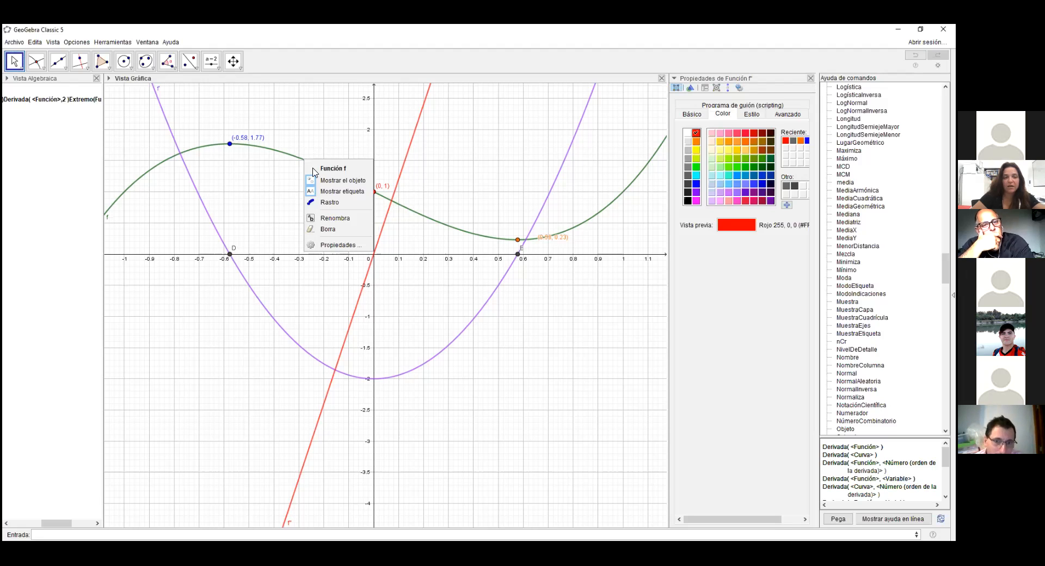
pyautogui.click(339, 245)
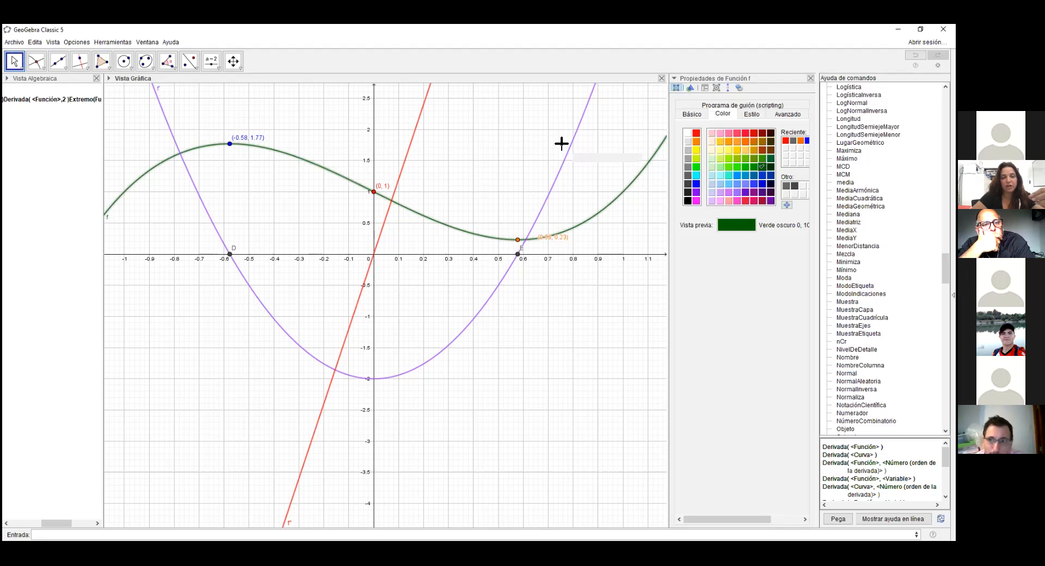
pyautogui.click(752, 114)
pyautogui.moveTo(719, 146); pyautogui.dragTo(795, 136)
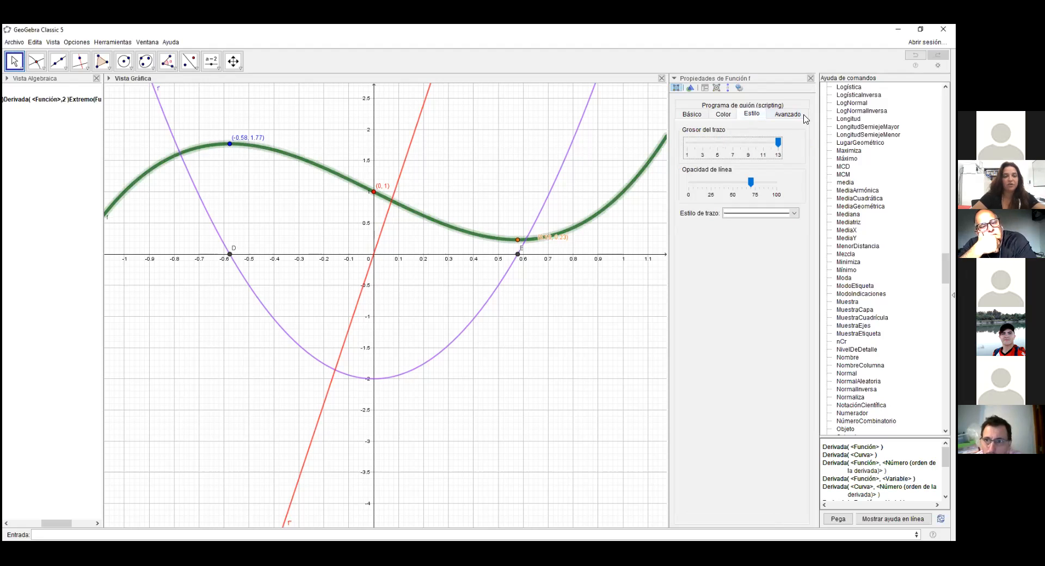
pyautogui.click(810, 78)
pyautogui.click(570, 111)
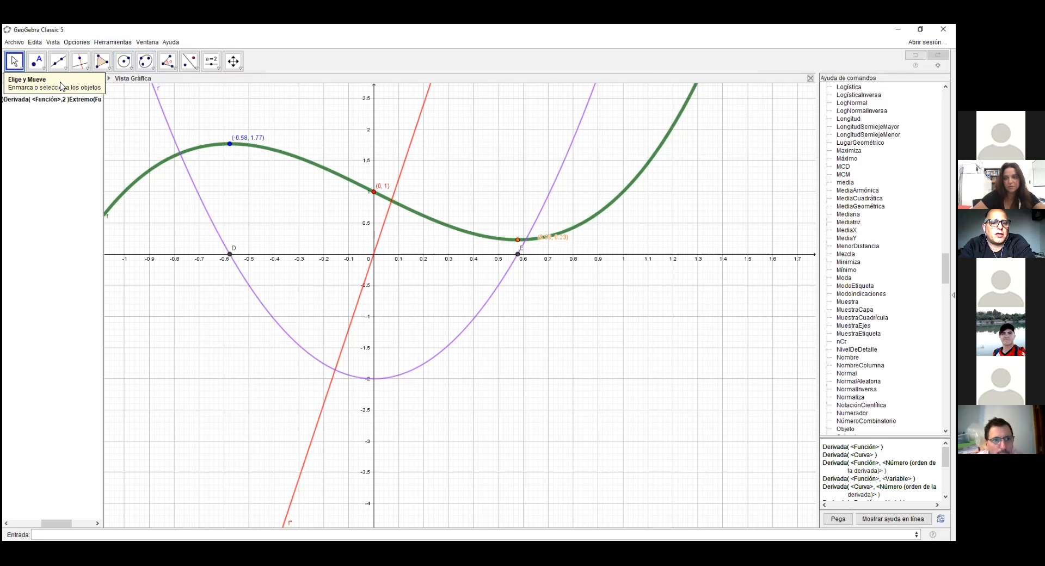
# Step: Place a point on the curve of f at about x = −0.97 and construct the tangent to f through it
pyautogui.click(43, 65)
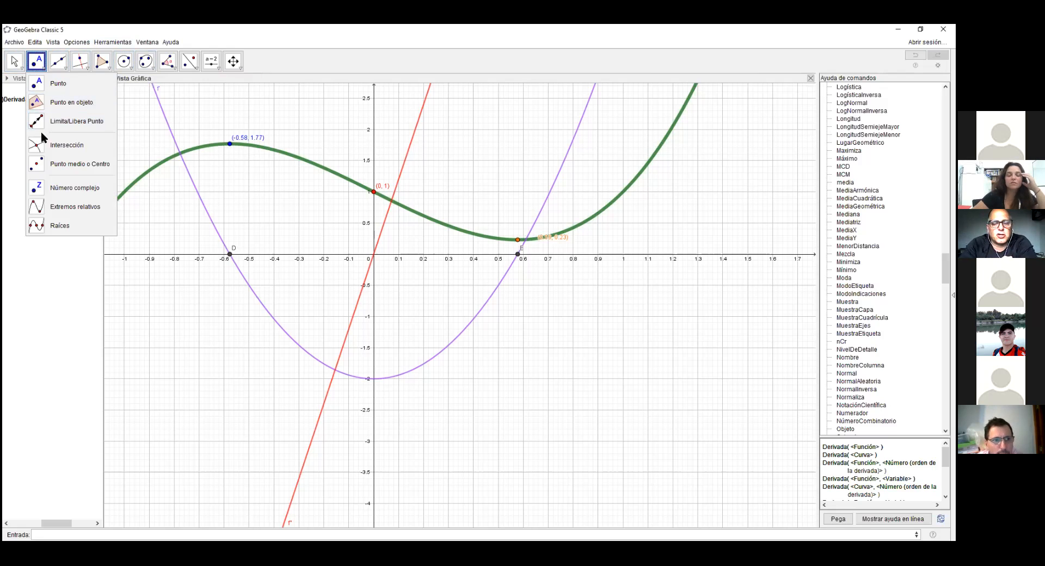
pyautogui.click(37, 83)
pyautogui.click(131, 186)
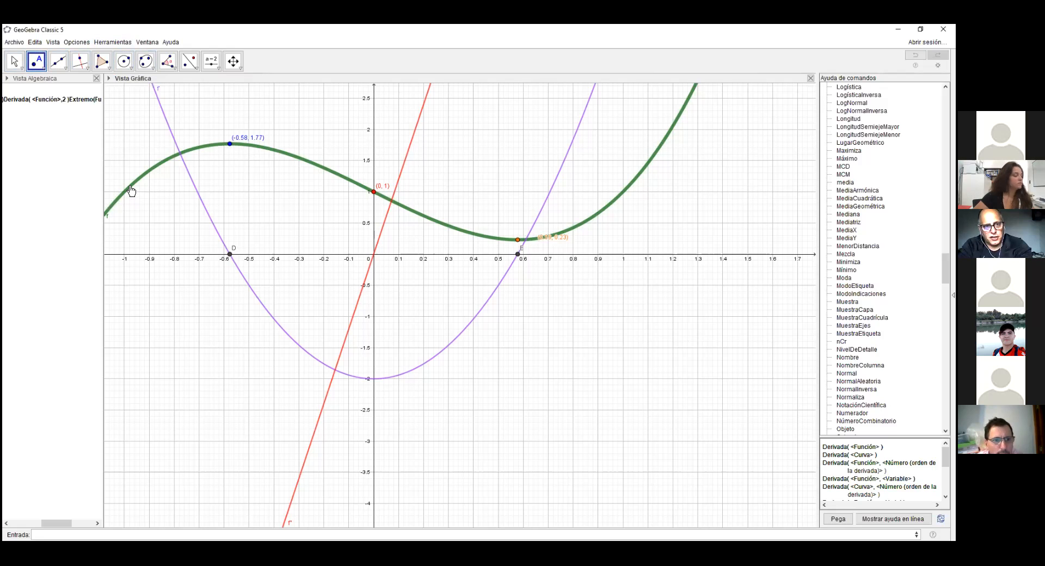
pyautogui.click(82, 70)
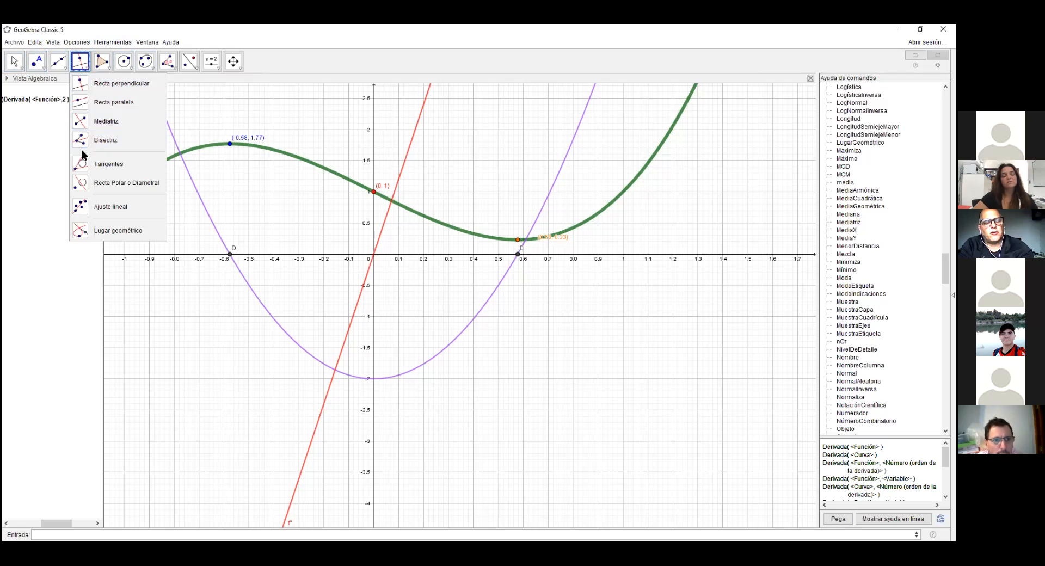
pyautogui.click(103, 164)
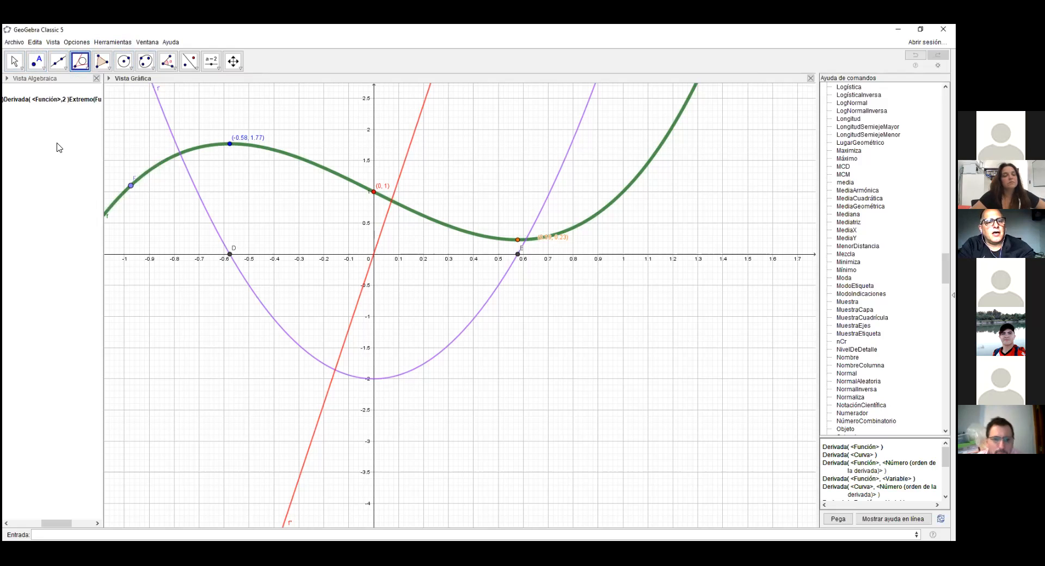
pyautogui.click(132, 188)
# Step: Slide the tangent point along f past the minimum and back to about x = −0.9, left of the maximum
pyautogui.click(14, 61)
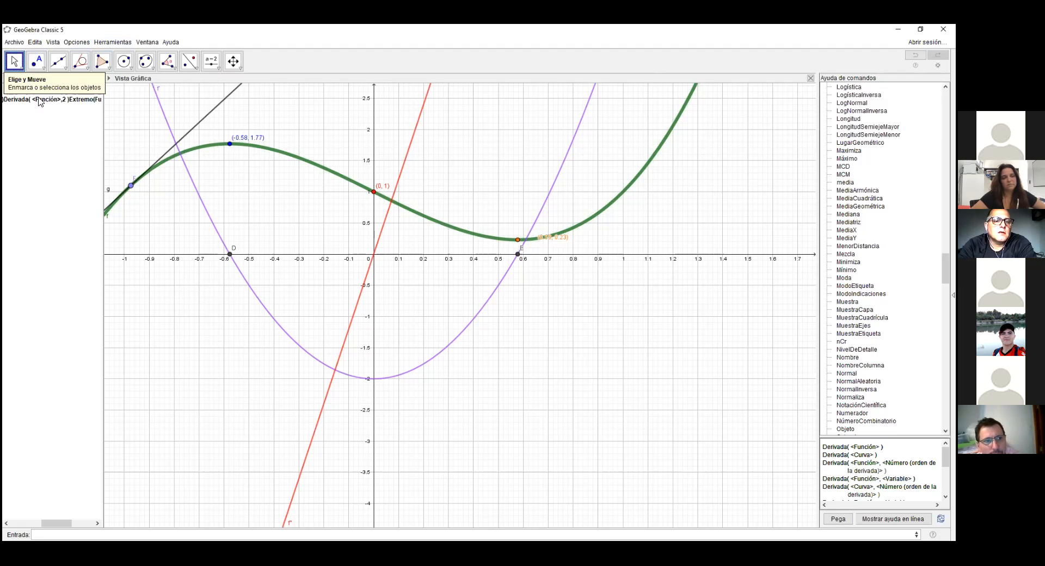
pyautogui.moveTo(132, 192); pyautogui.dragTo(595, 215)
pyautogui.moveTo(538, 233); pyautogui.dragTo(120, 171)
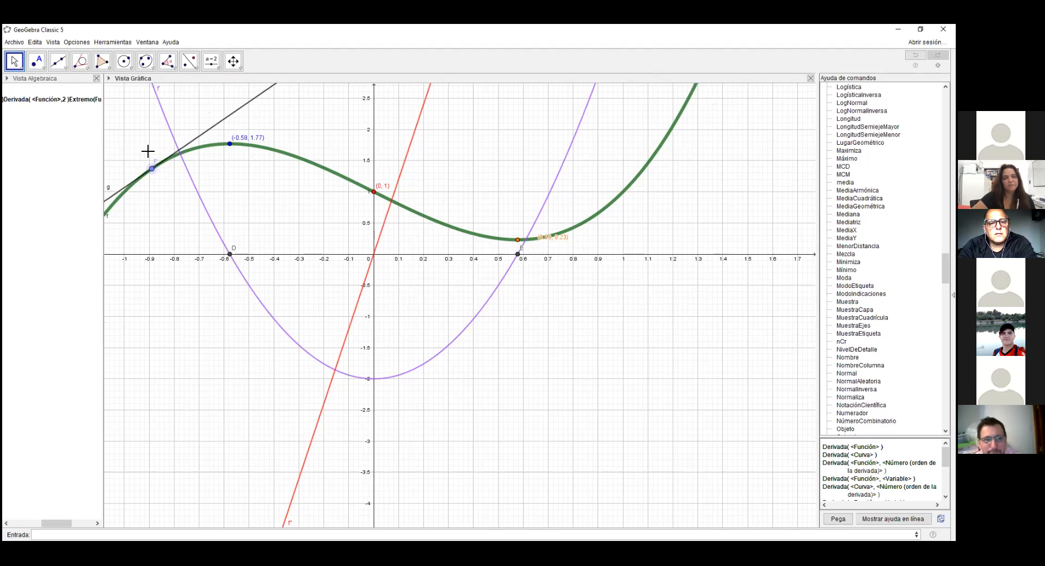